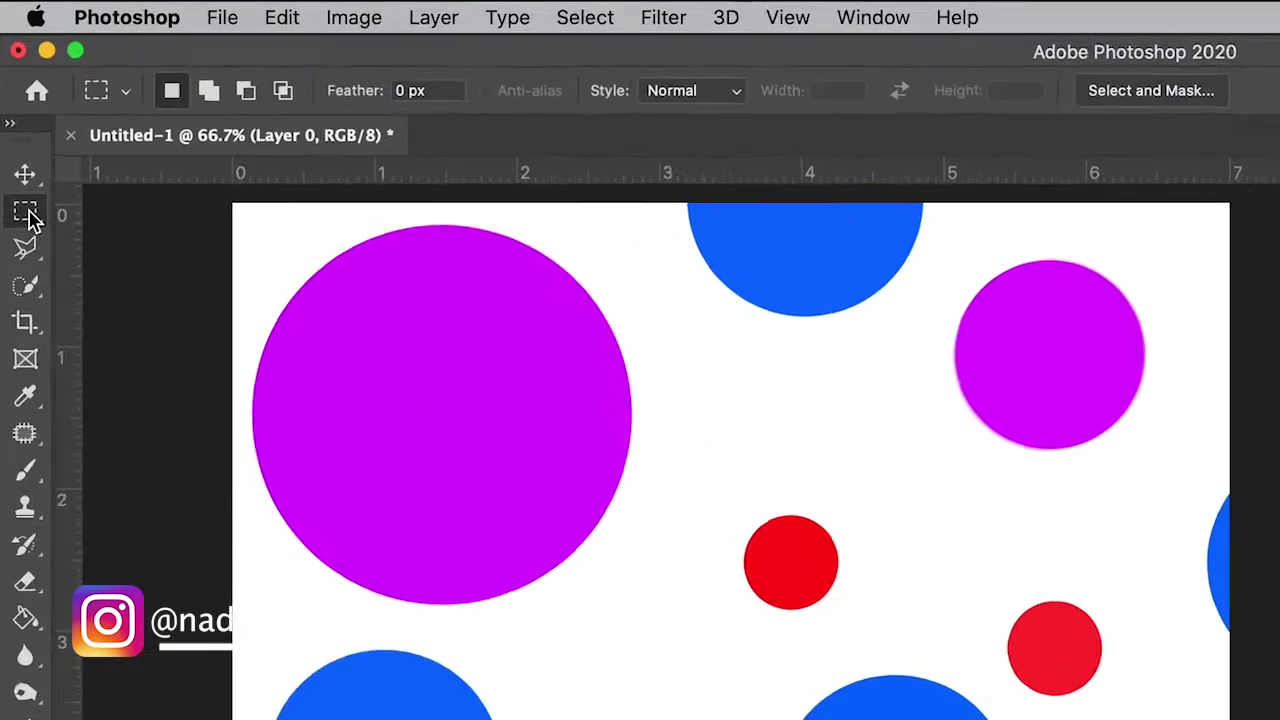
Draw a tall rectangular selection around the red circle and Alt-subtract its top part.
left_click(15, 118)
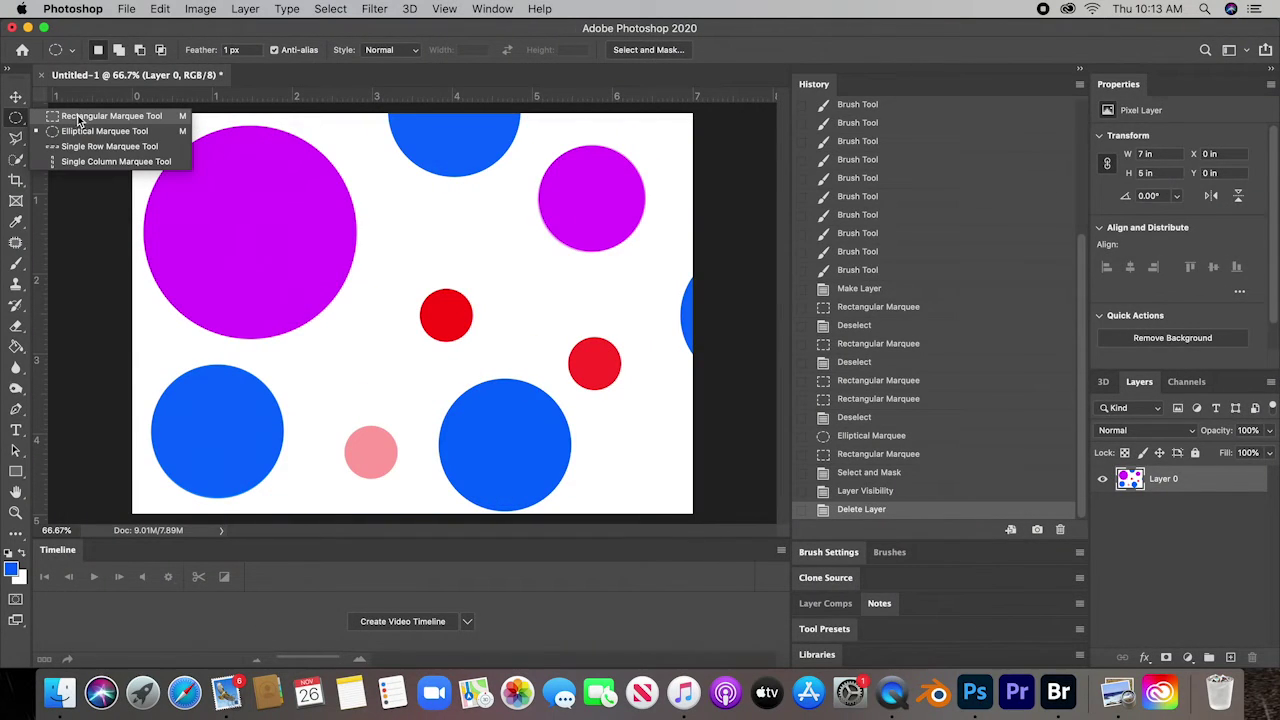
left_click(96, 117)
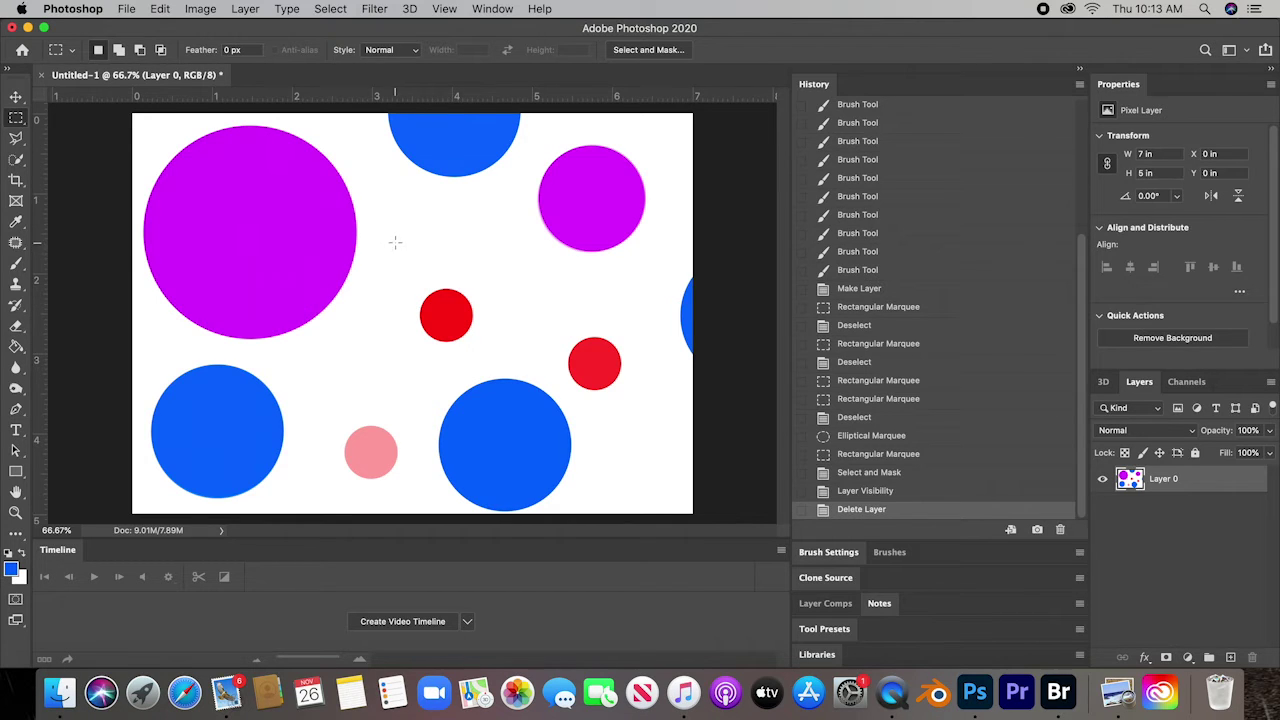
left_click_drag(410, 209, 479, 350)
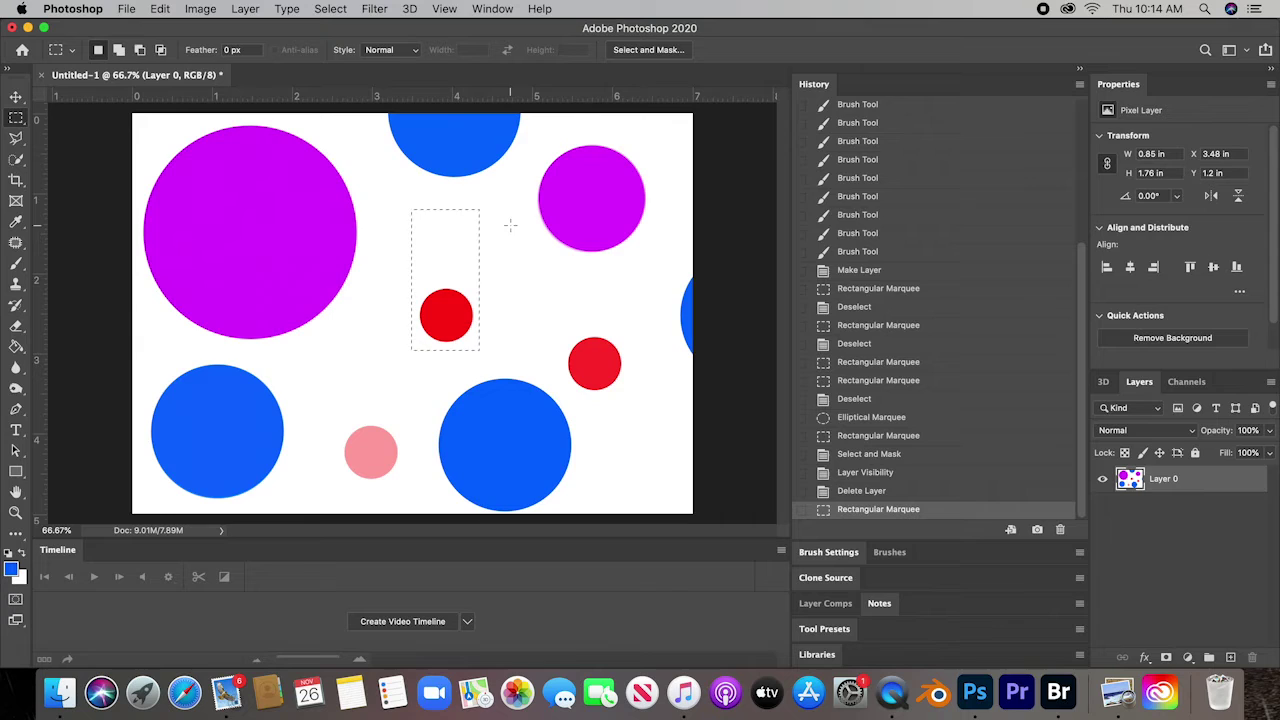
key("alt")
left_click_drag(493, 272, 394, 200)
Undo both the subtraction and the rectangular selection.
scroll(466, 295, "down", 2)
scroll(472, 287, "up", 1)
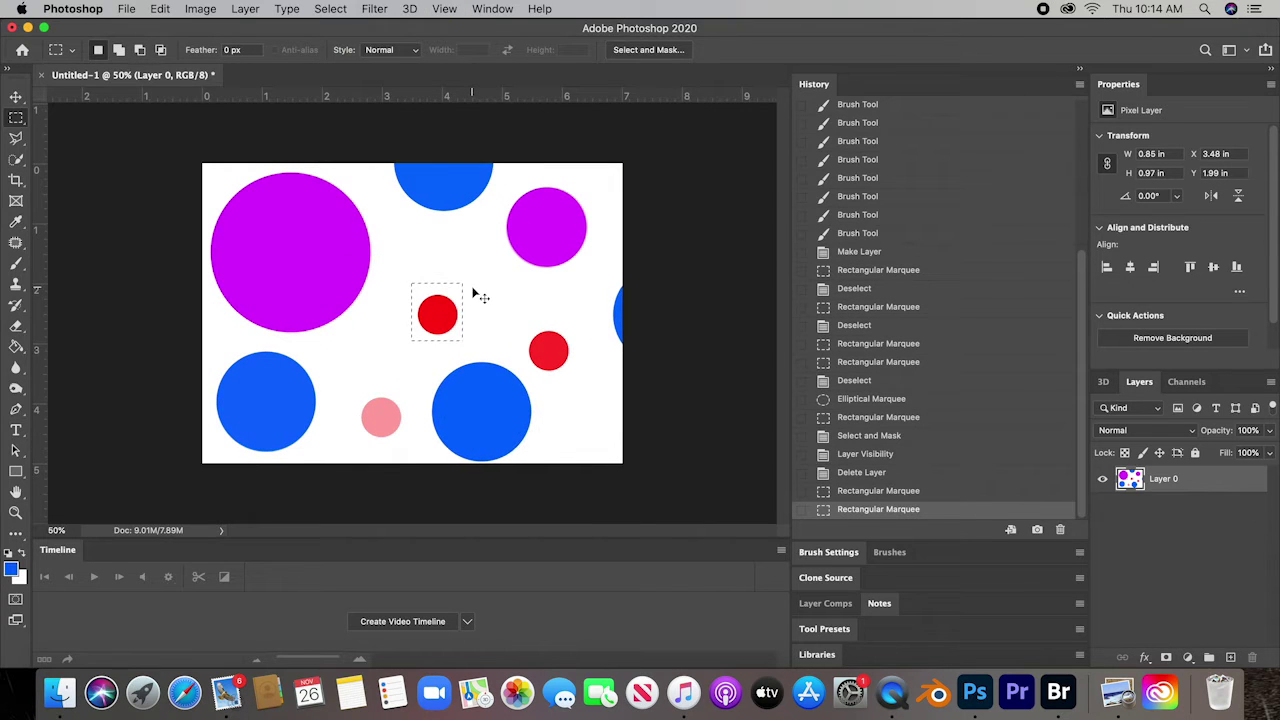
scroll(476, 293, "up", 1)
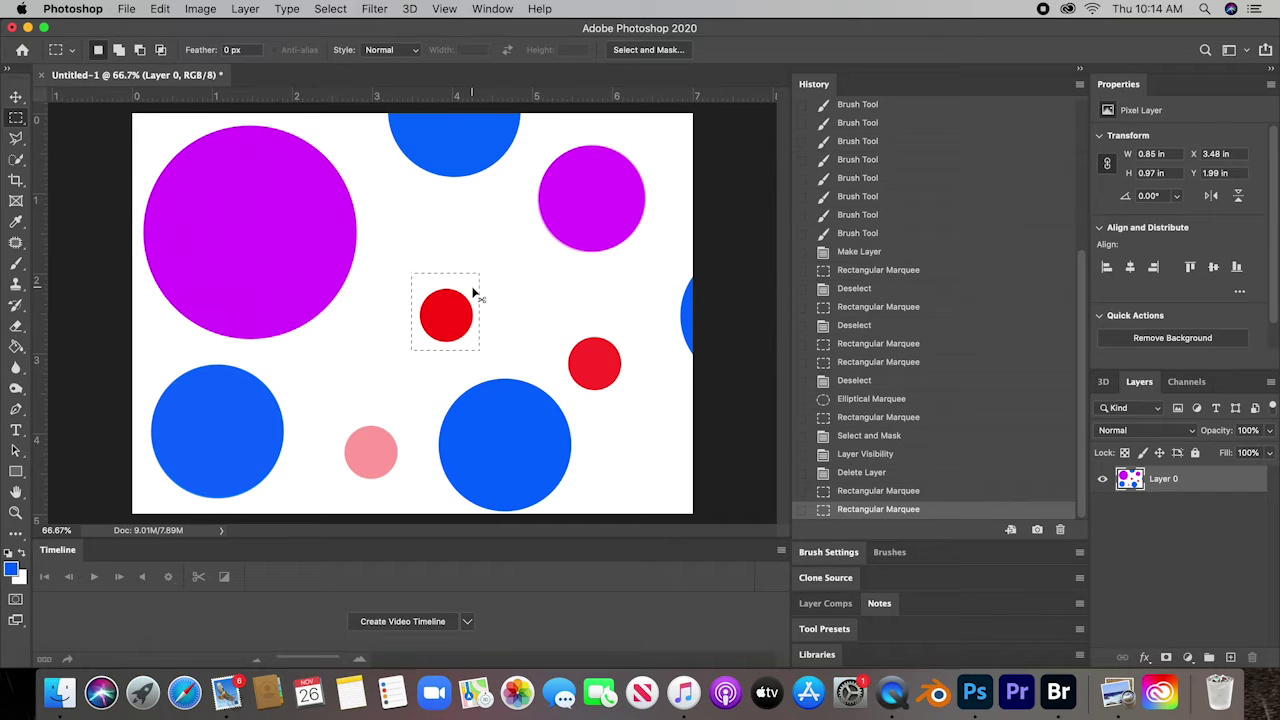
scroll(474, 292, "down", 1)
scroll(474, 292, "up", 1)
scroll(474, 292, "down", 1)
scroll(476, 293, "up", 1)
scroll(474, 292, "up", 1)
scroll(474, 292, "down", 1)
scroll(474, 292, "up", 1)
scroll(474, 292, "down", 1)
key("super+z")
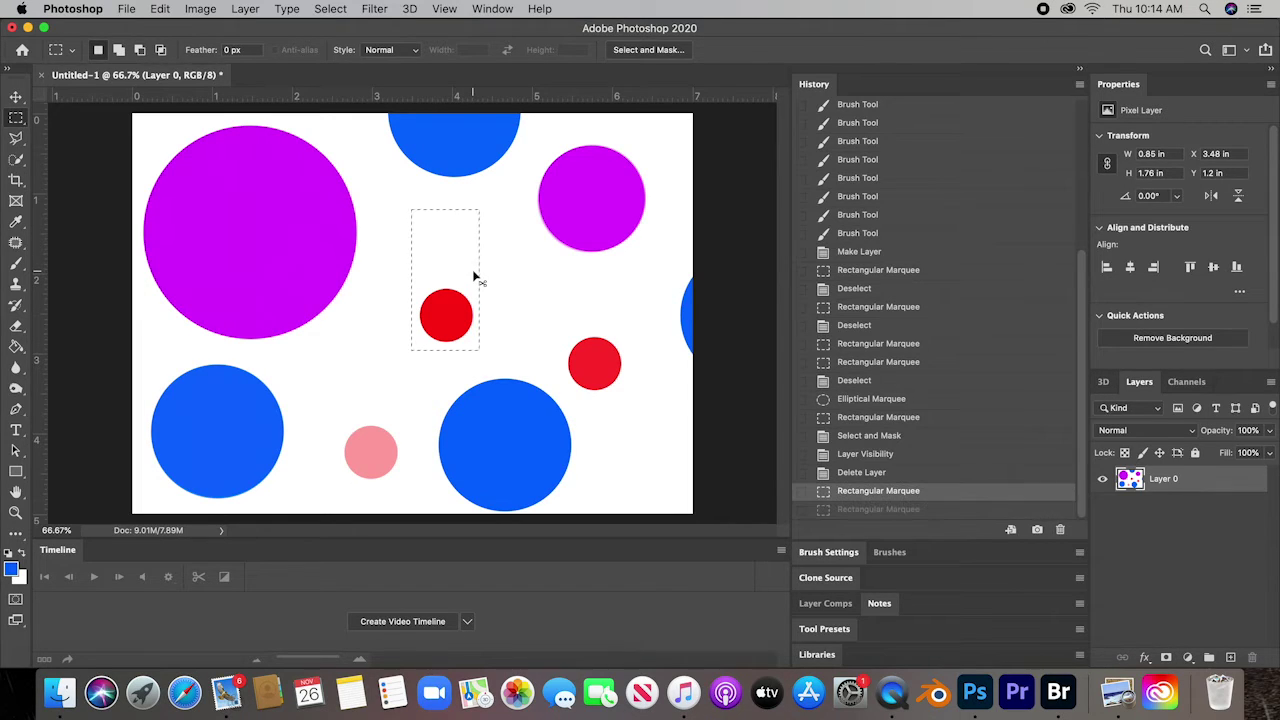
key("super+z")
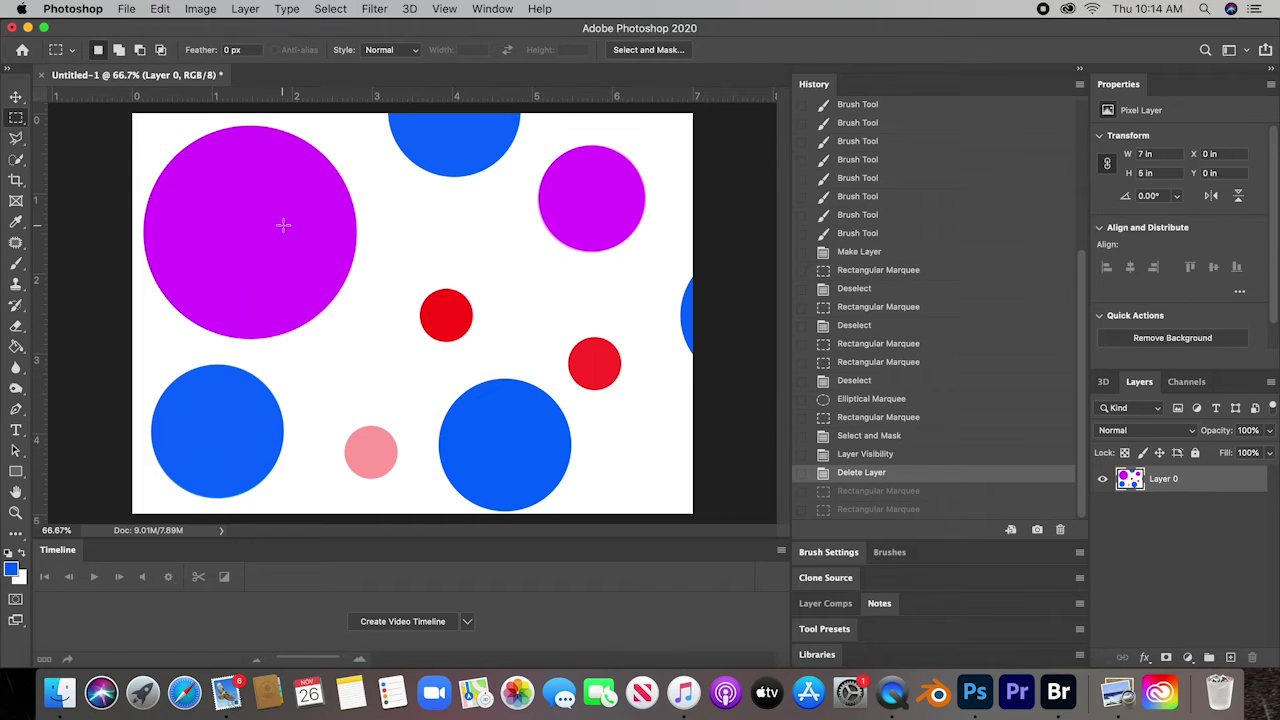
With the Elliptical Marquee, select an ellipse around the red circle and Alt-subtract two ellipses to a sliver.
right_click(18, 118)
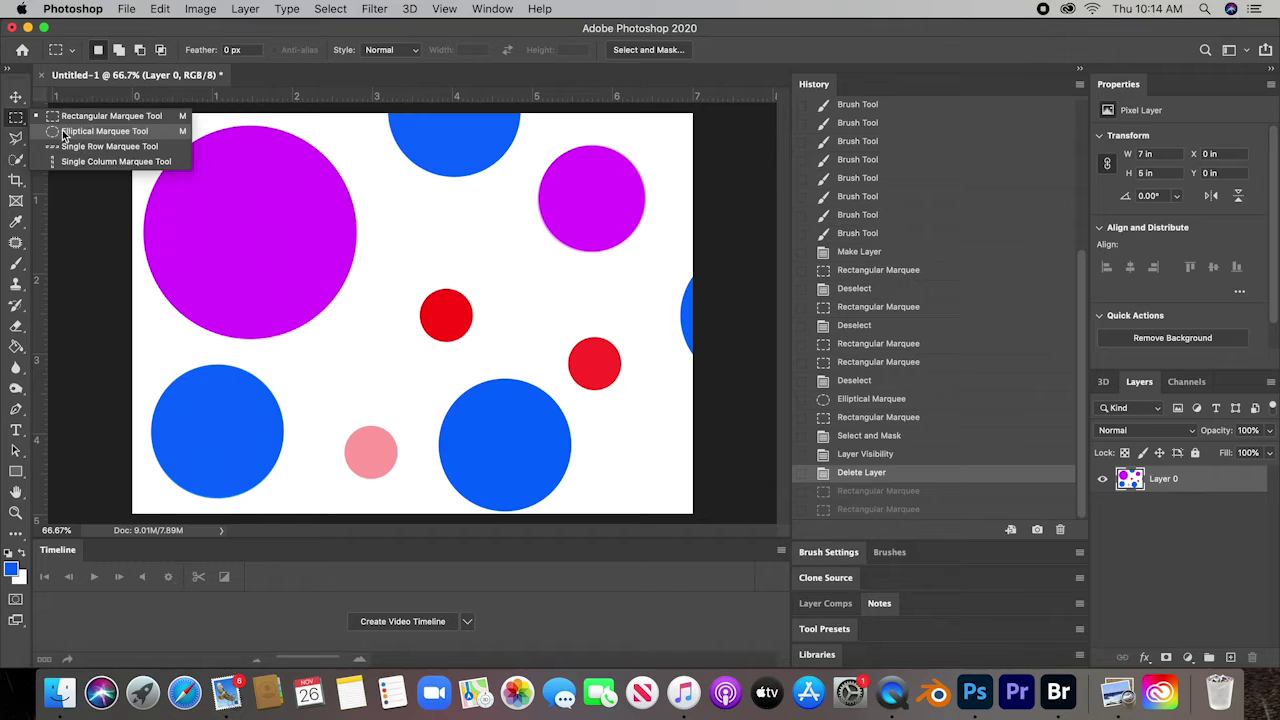
left_click(64, 132)
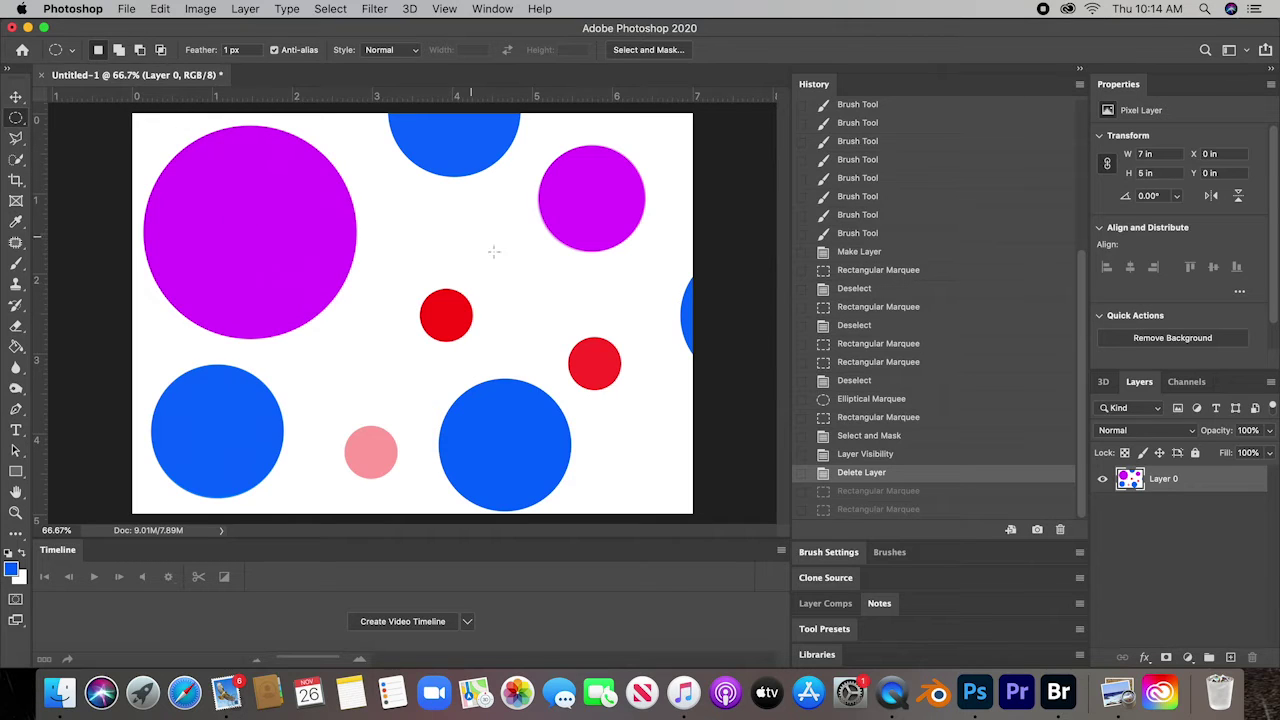
left_click_drag(400, 258, 497, 368)
key("alt")
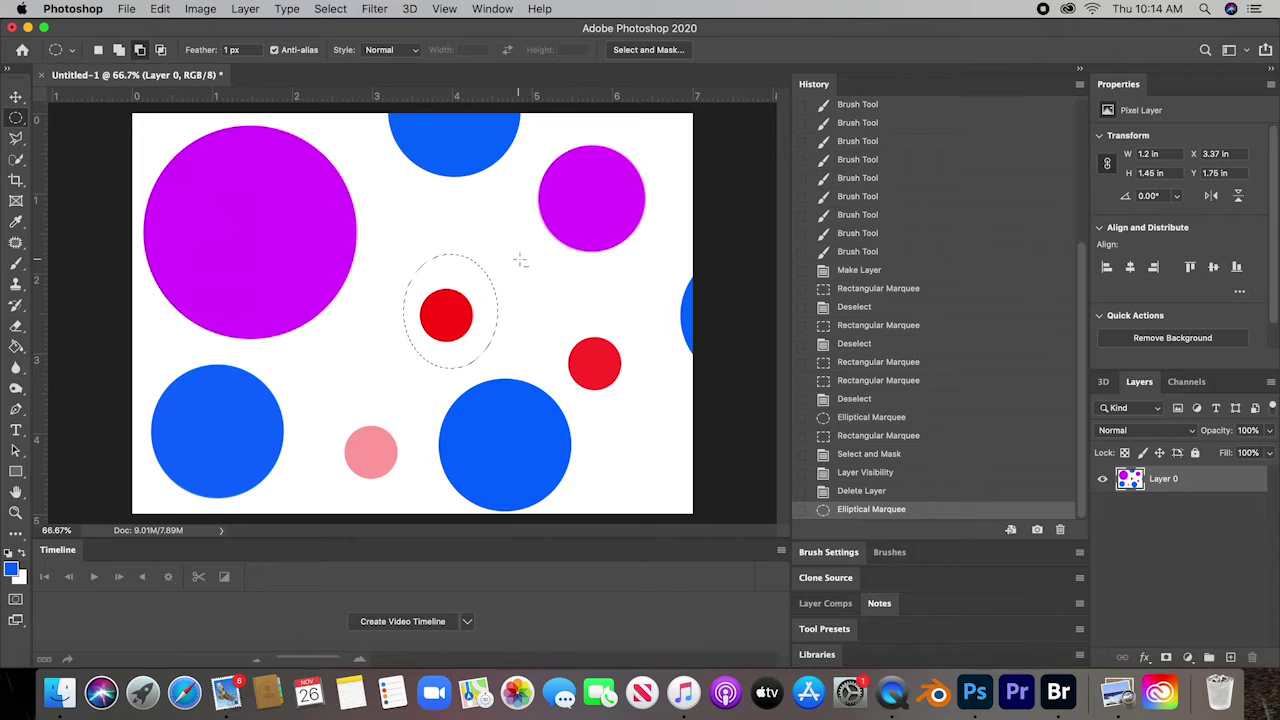
left_click_drag(539, 287, 418, 364)
left_click_drag(510, 225, 385, 320)
Undo the elliptical subtractions and selection so nothing is selected.
key("super+z")
key("super+z")
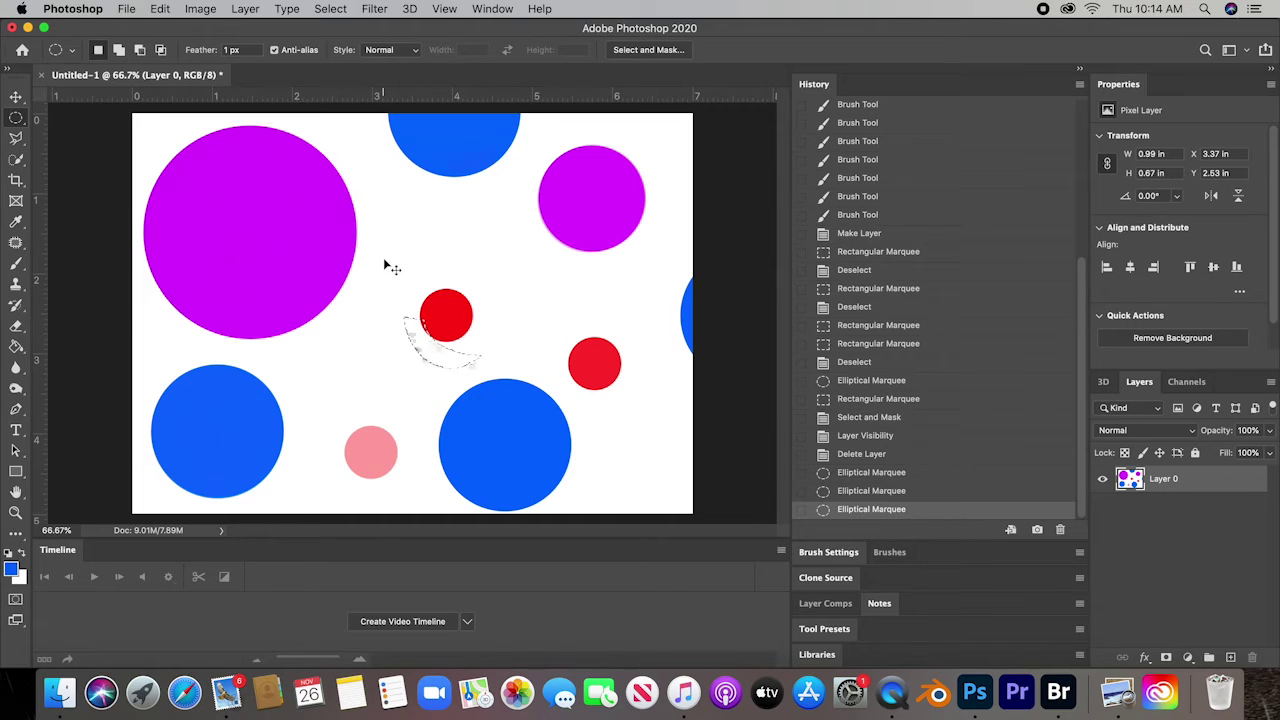
key("super+z")
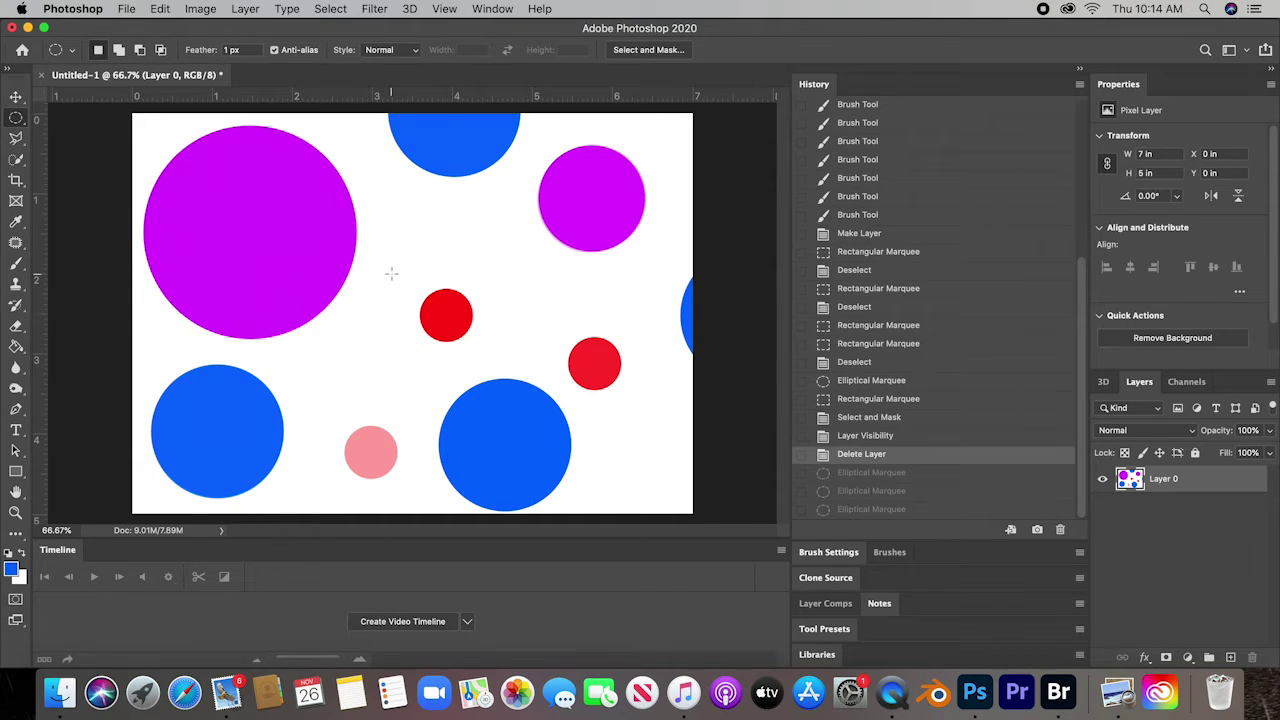
key("super+shift+z")
left_click(454, 323)
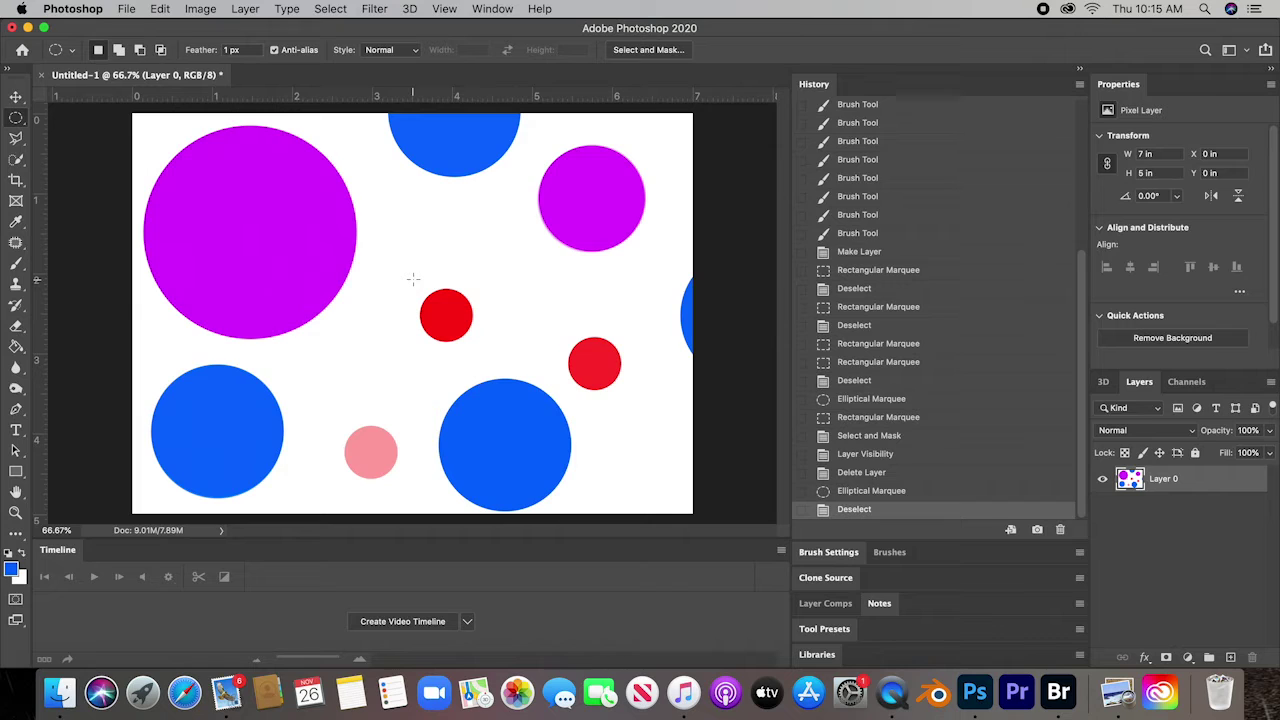
Ellipse-select the red circle, Move-drag a copy above it, deselect, then undo the duplicate.
left_click_drag(413, 279, 481, 352)
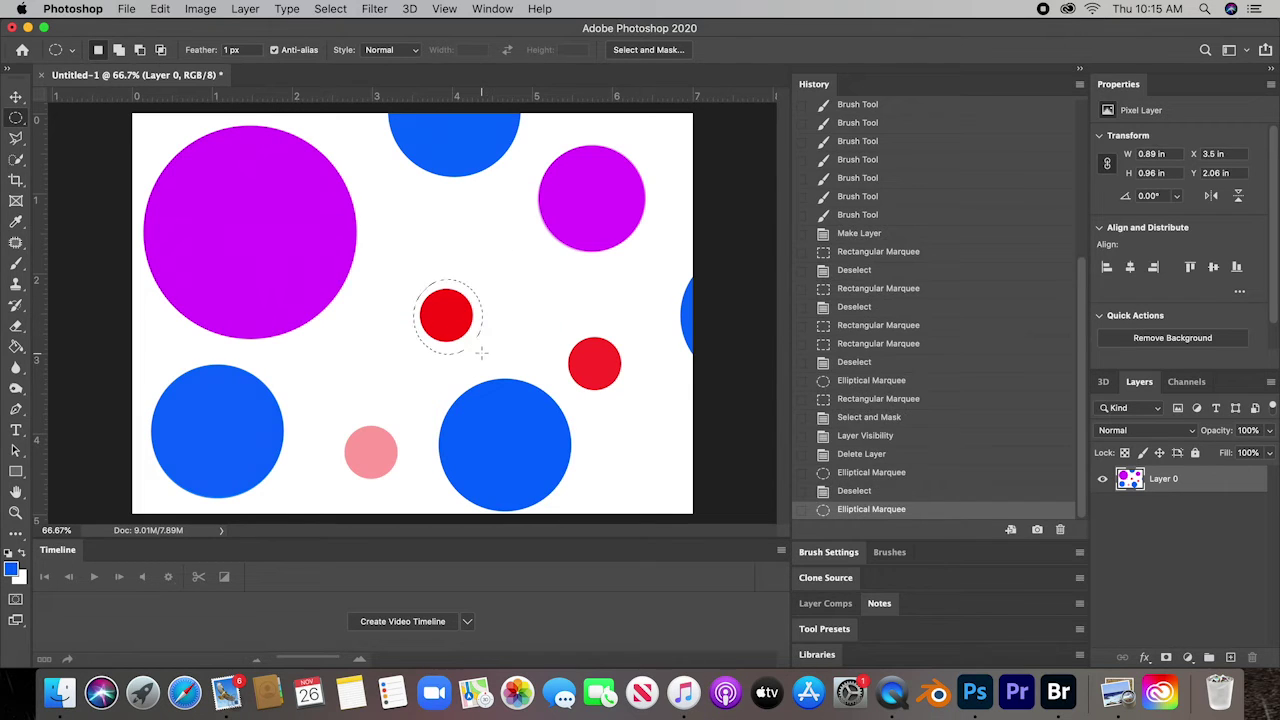
left_click(17, 100)
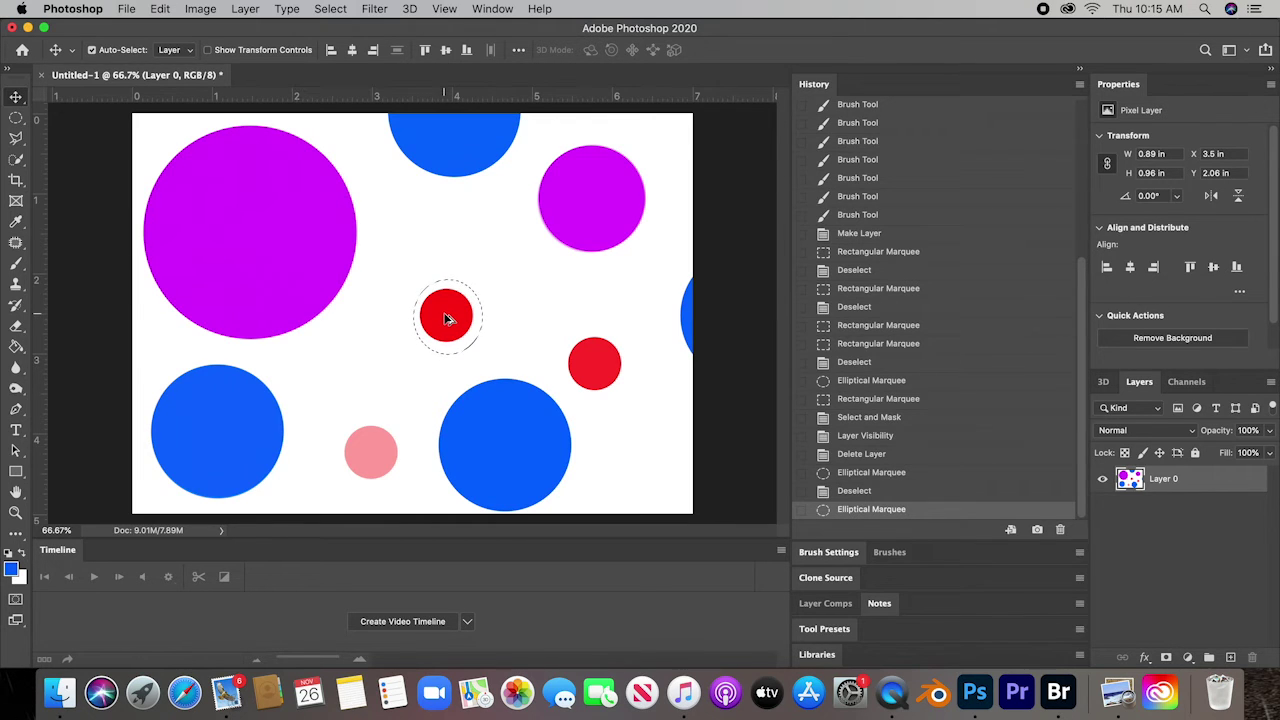
left_click_drag(449, 314, 445, 234)
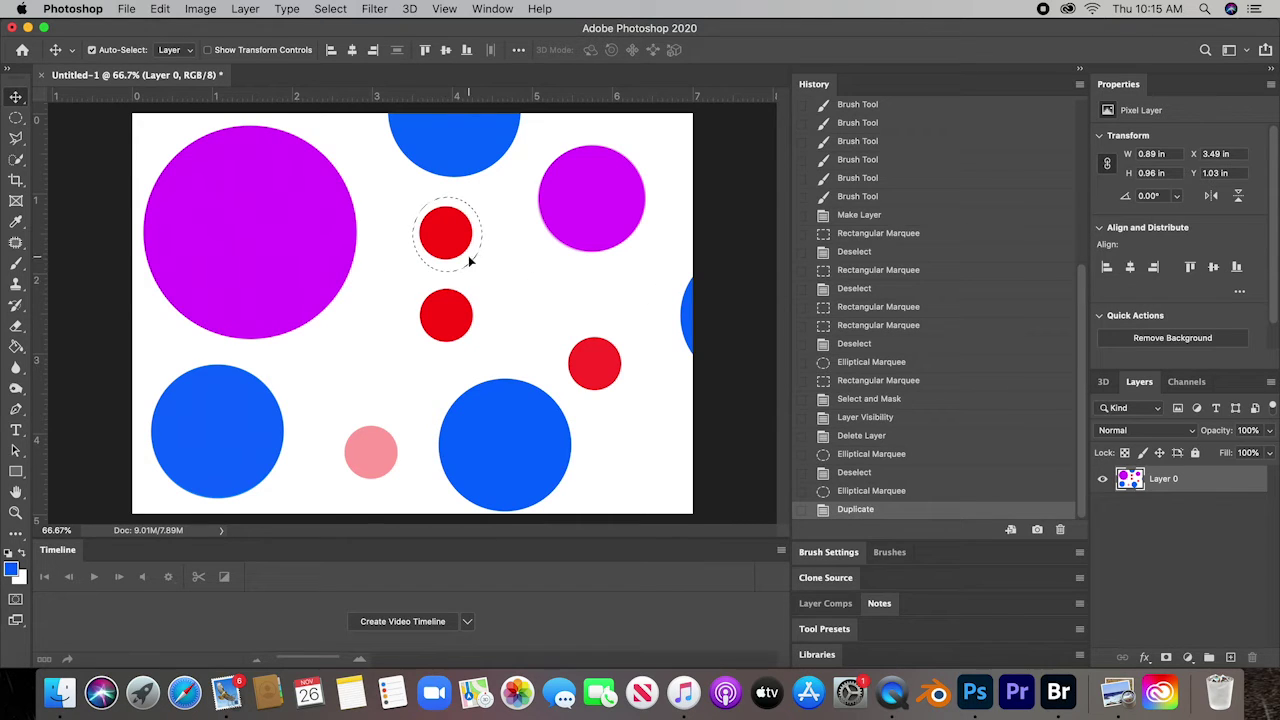
key("super+d")
key("super+z")
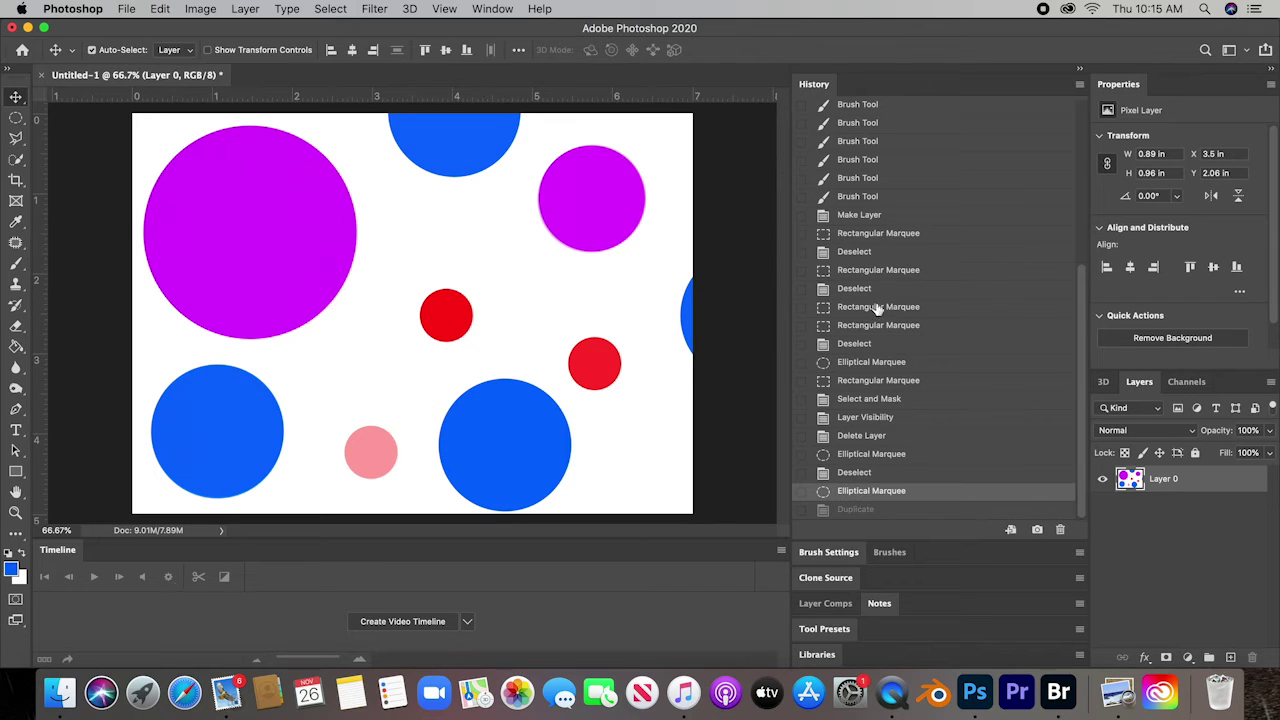
Ellipse-select the red circle and refine it in Select and Mask: Smooth 100, Feather 29.1 px, Contrast 100%.
left_click(15, 121)
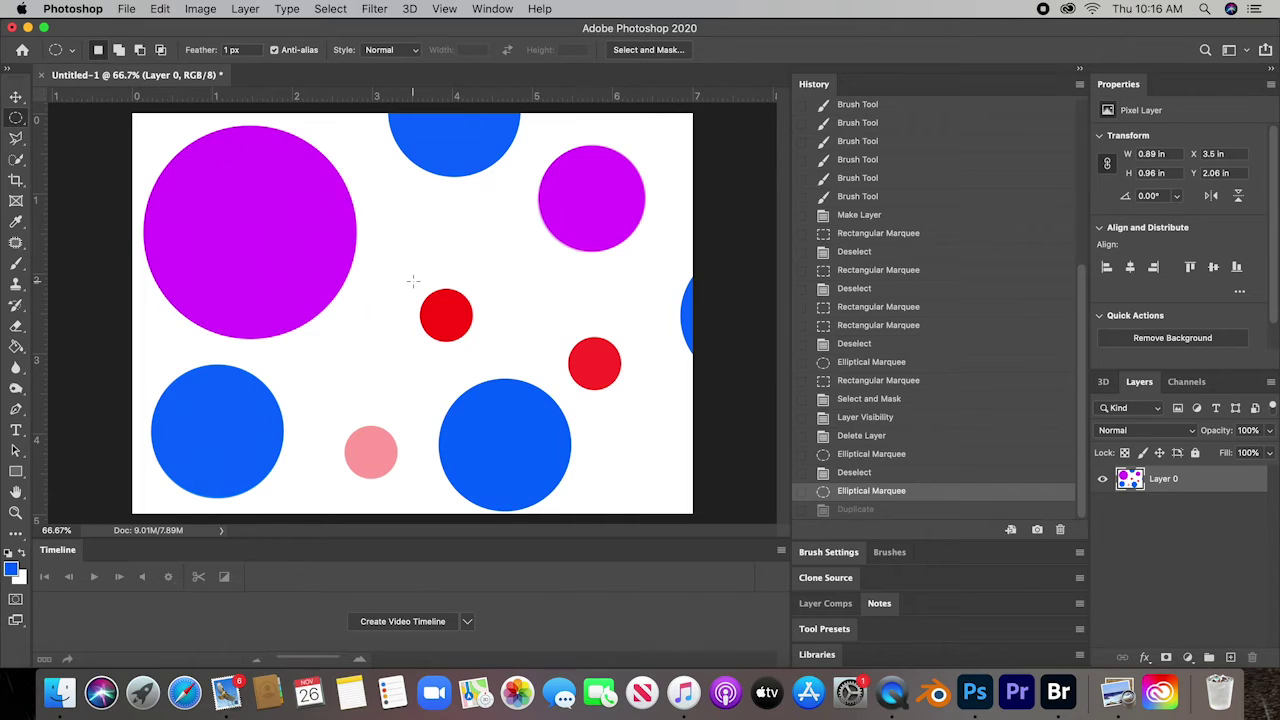
left_click_drag(413, 281, 480, 350)
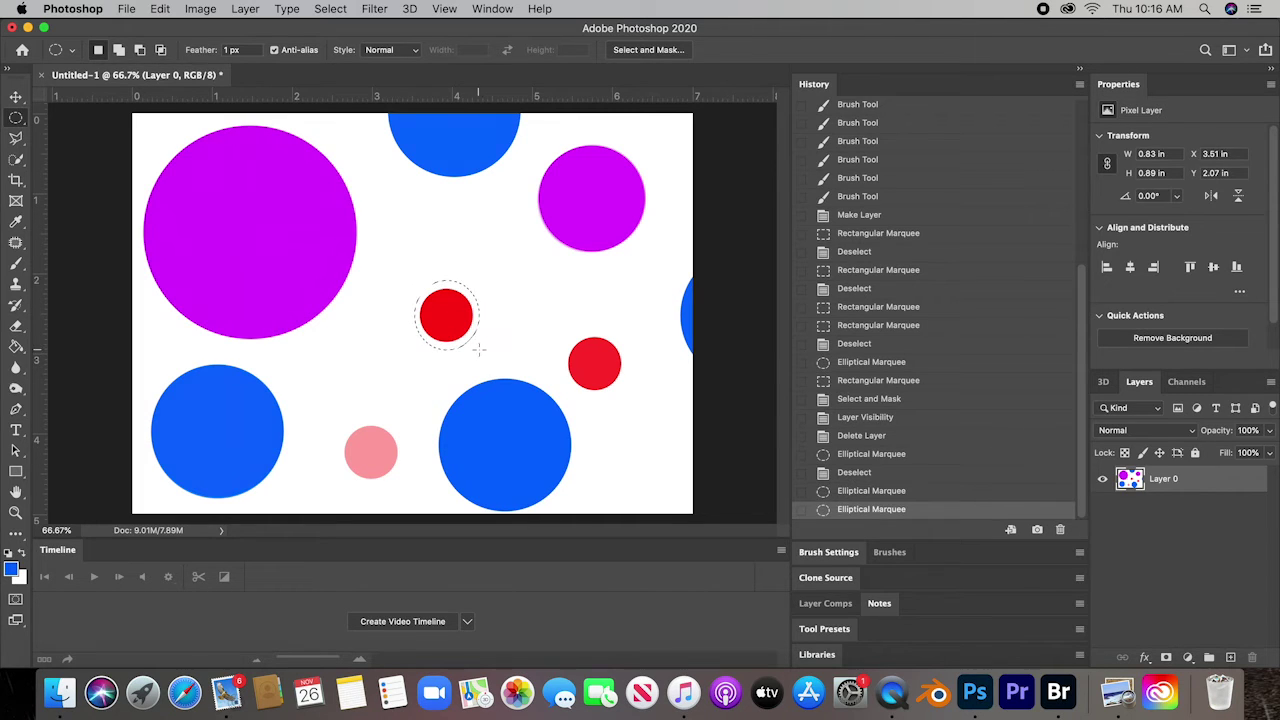
left_click(648, 49)
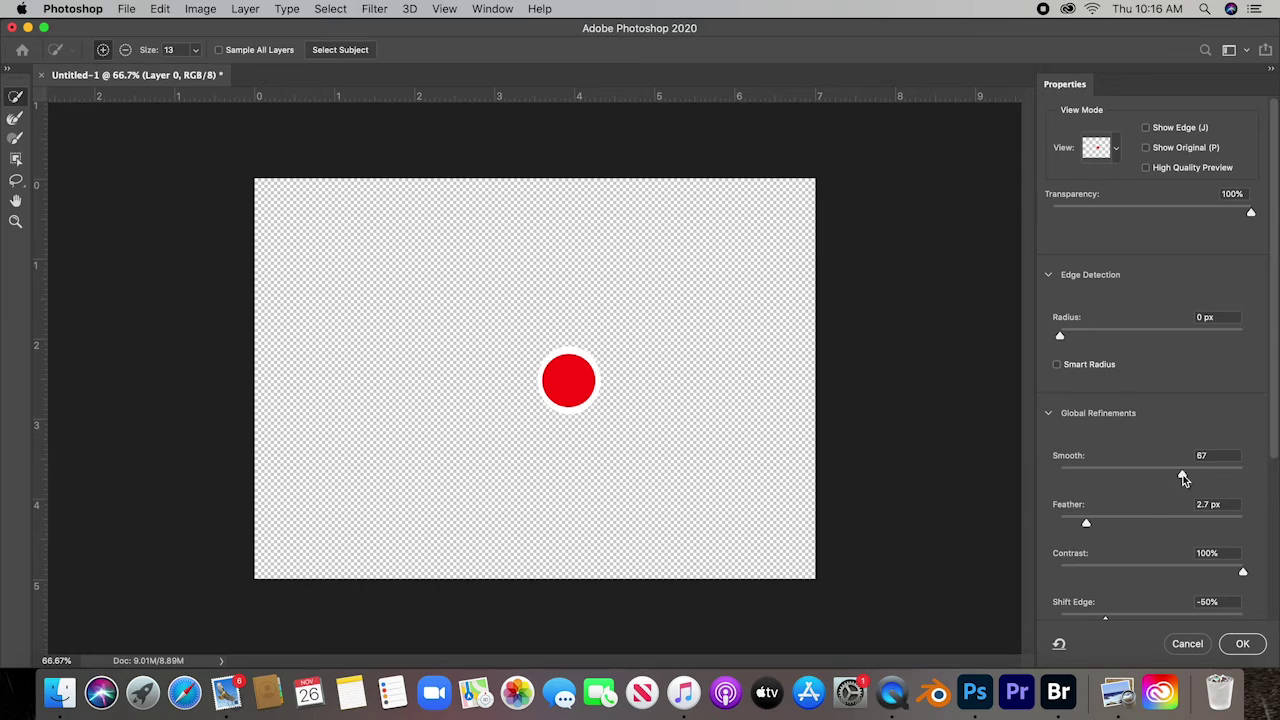
left_click(1062, 476)
left_click_drag(1086, 522, 1113, 513)
scroll(1155, 598, "down", 3)
left_click_drag(1062, 366, 1262, 369)
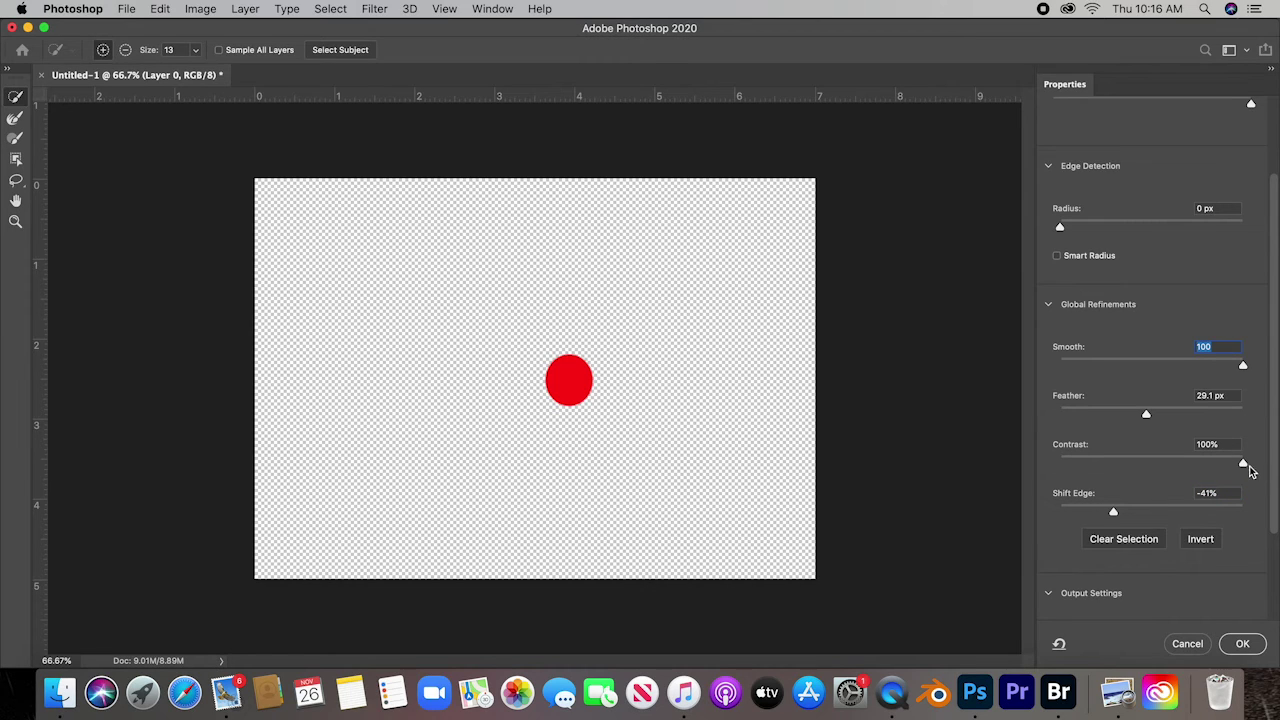
left_click_drag(1244, 464, 1276, 465)
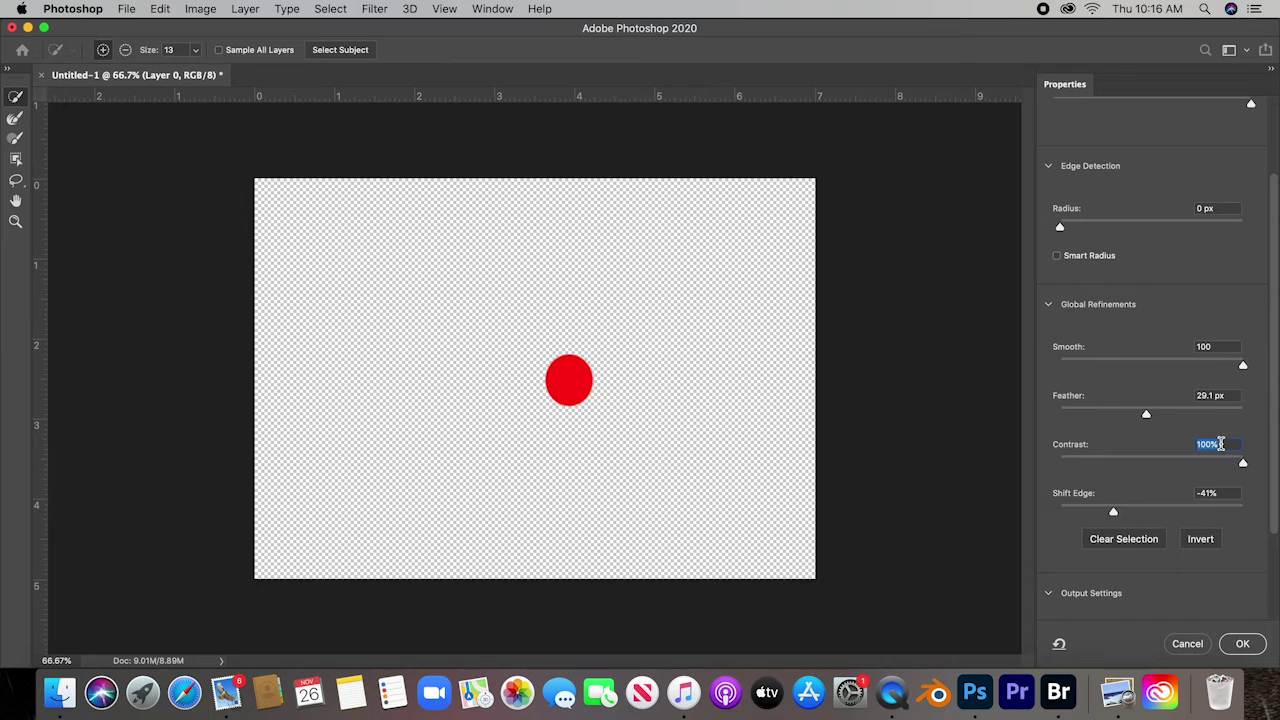
Output the refined copy, toggle Layer 0's visibility, then undo back and deselect the circle.
left_click(1242, 644)
left_click(1102, 505)
left_click(1102, 505)
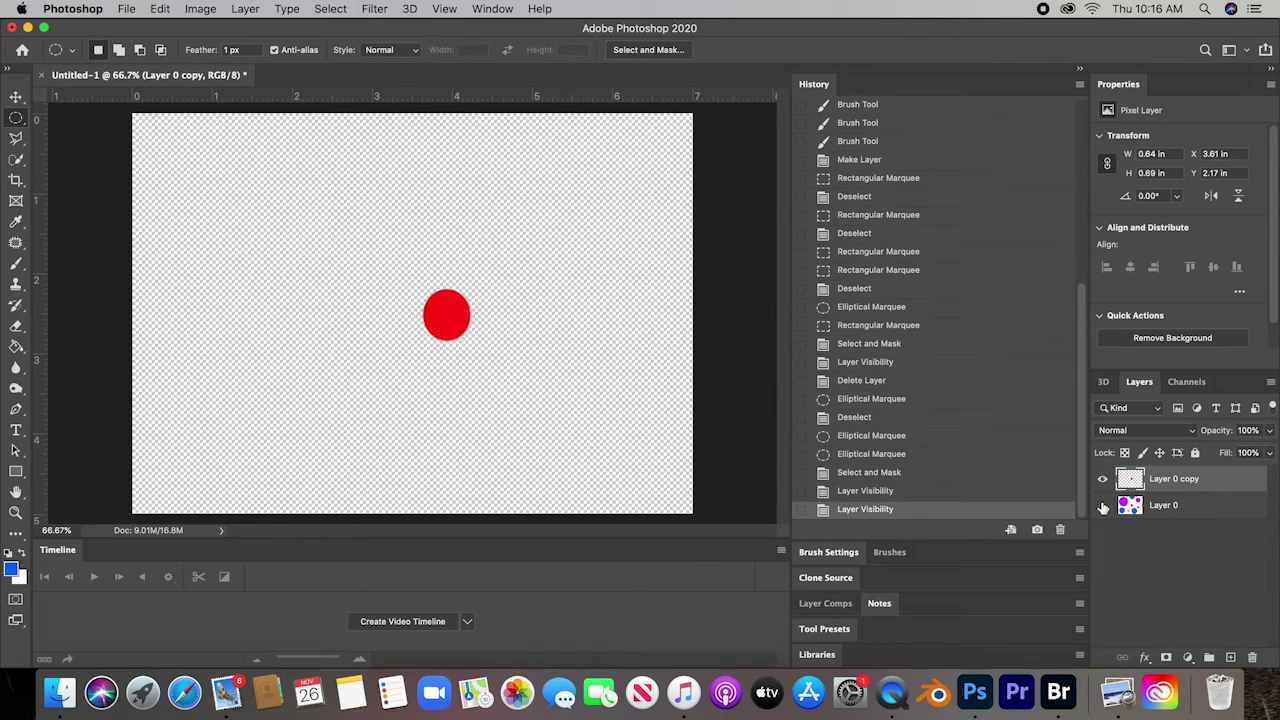
left_click(1102, 505)
left_click(1102, 505)
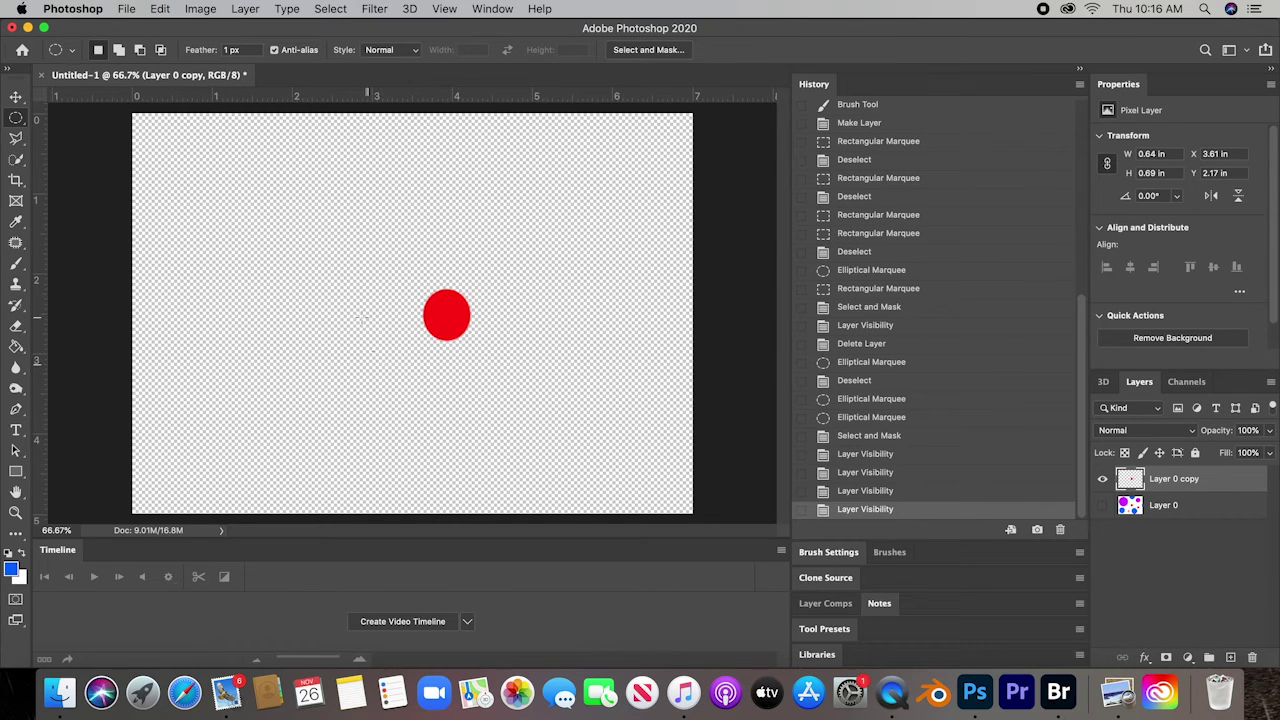
key("super+z")
key("super+z")
key("super+z")
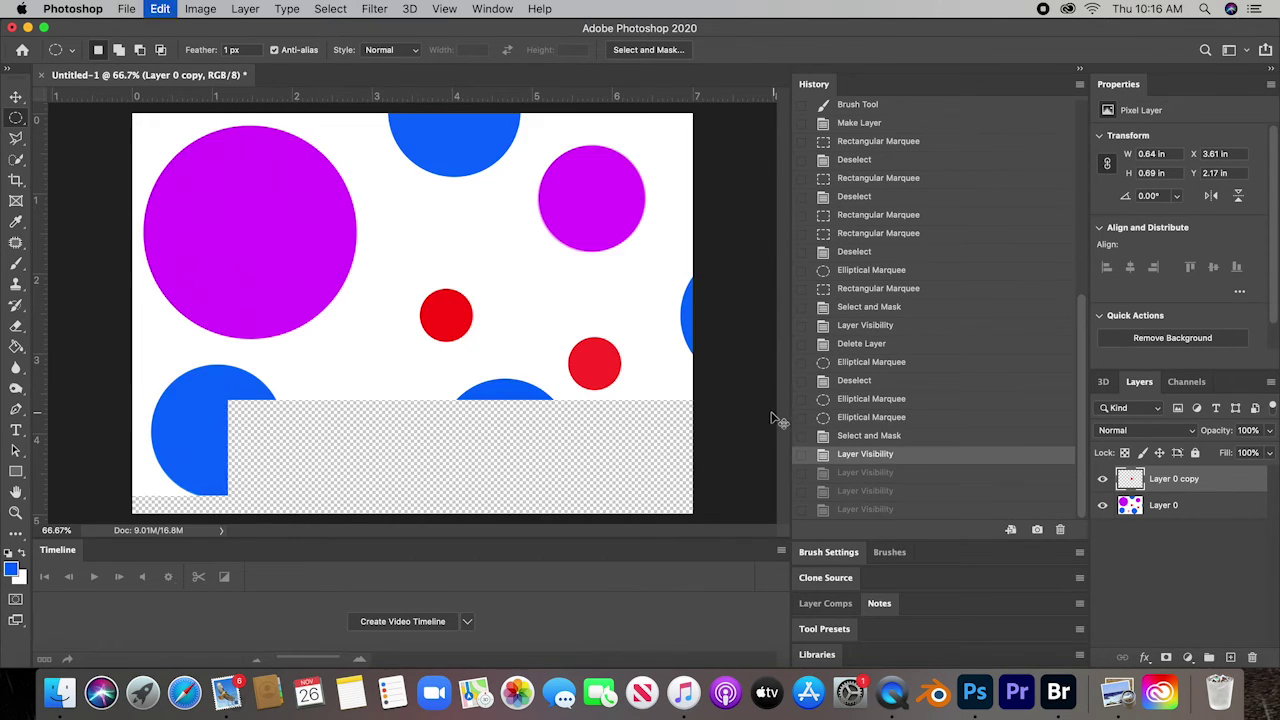
key("super+z")
key("super+z")
key("super+z")
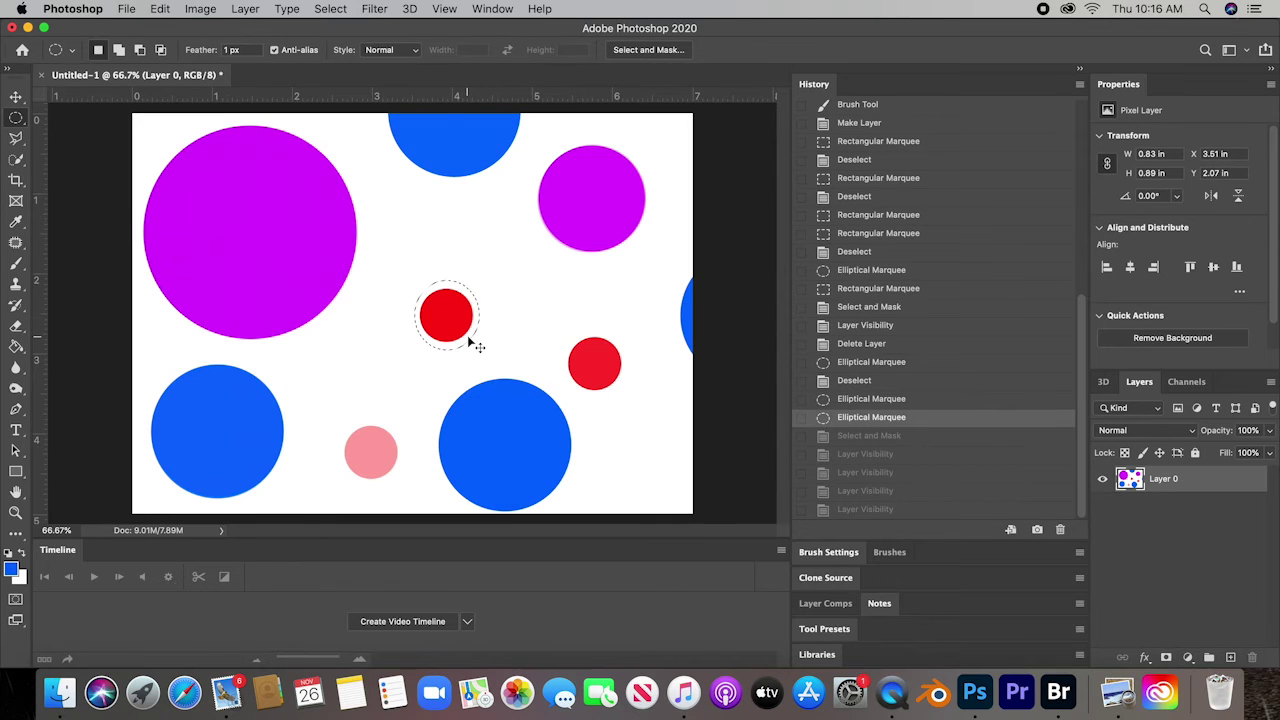
left_click(590, 364)
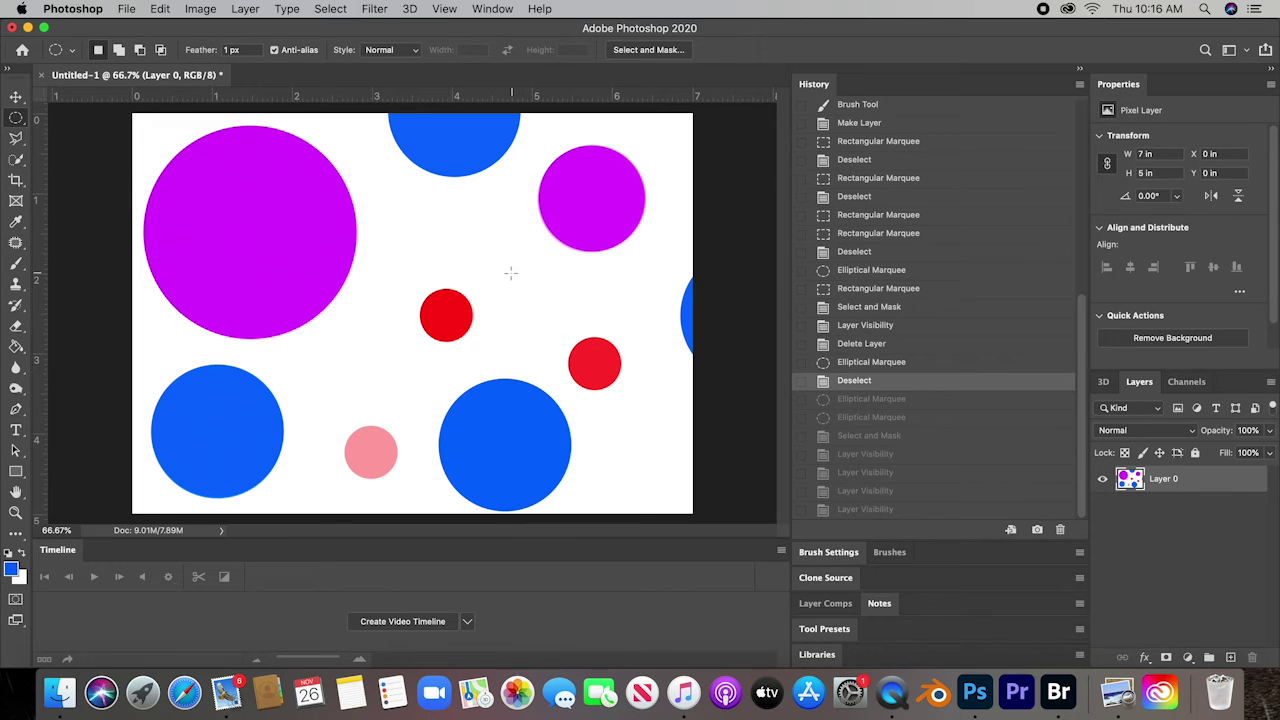
Select a rectangle above the red circle and fill it with blue using the Paint Bucket.
left_click(19, 124)
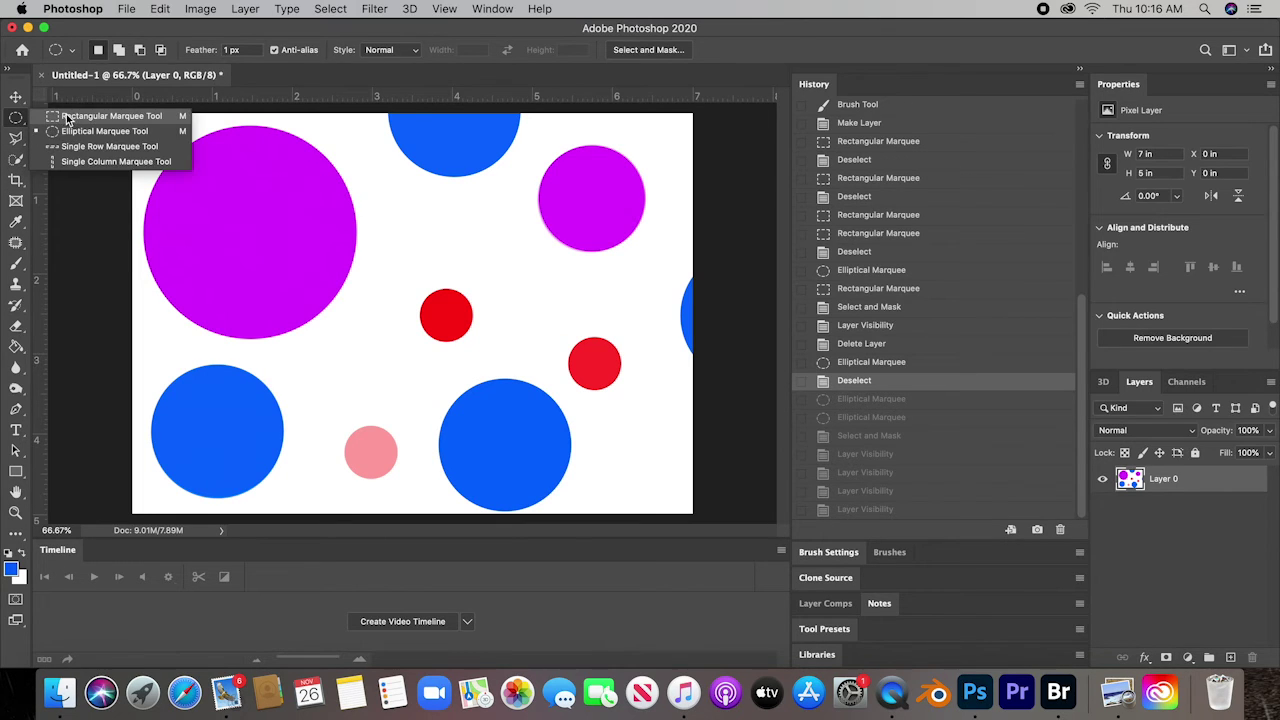
left_click(88, 120)
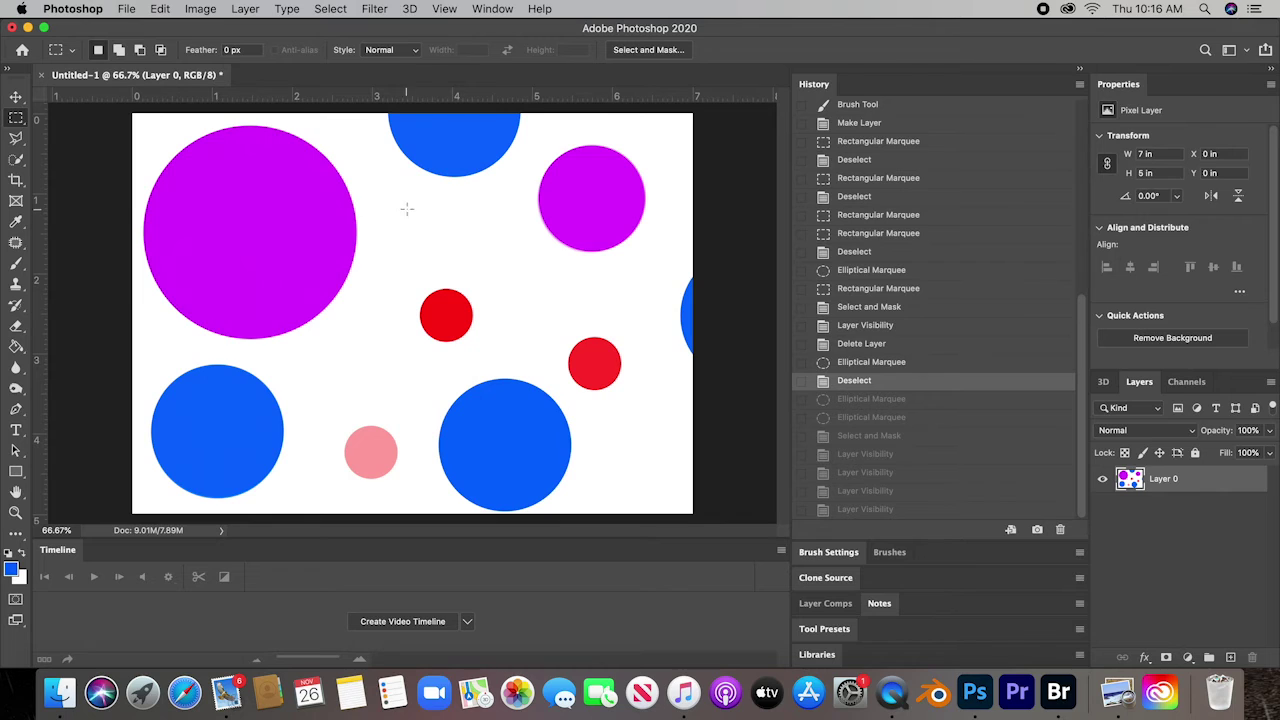
mouse_move(406, 209)
left_mouse_down()
mouse_move(505, 263)
mouse_move(490, 262)
left_mouse_up()
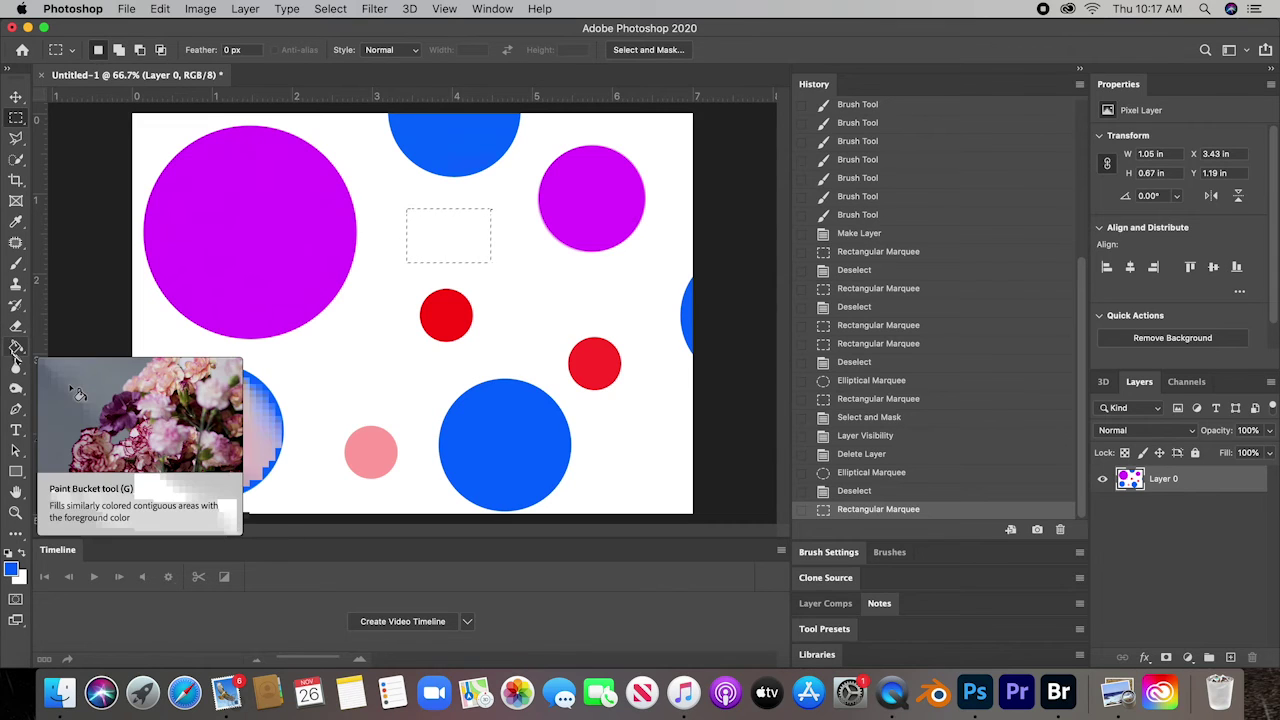
left_click(13, 355)
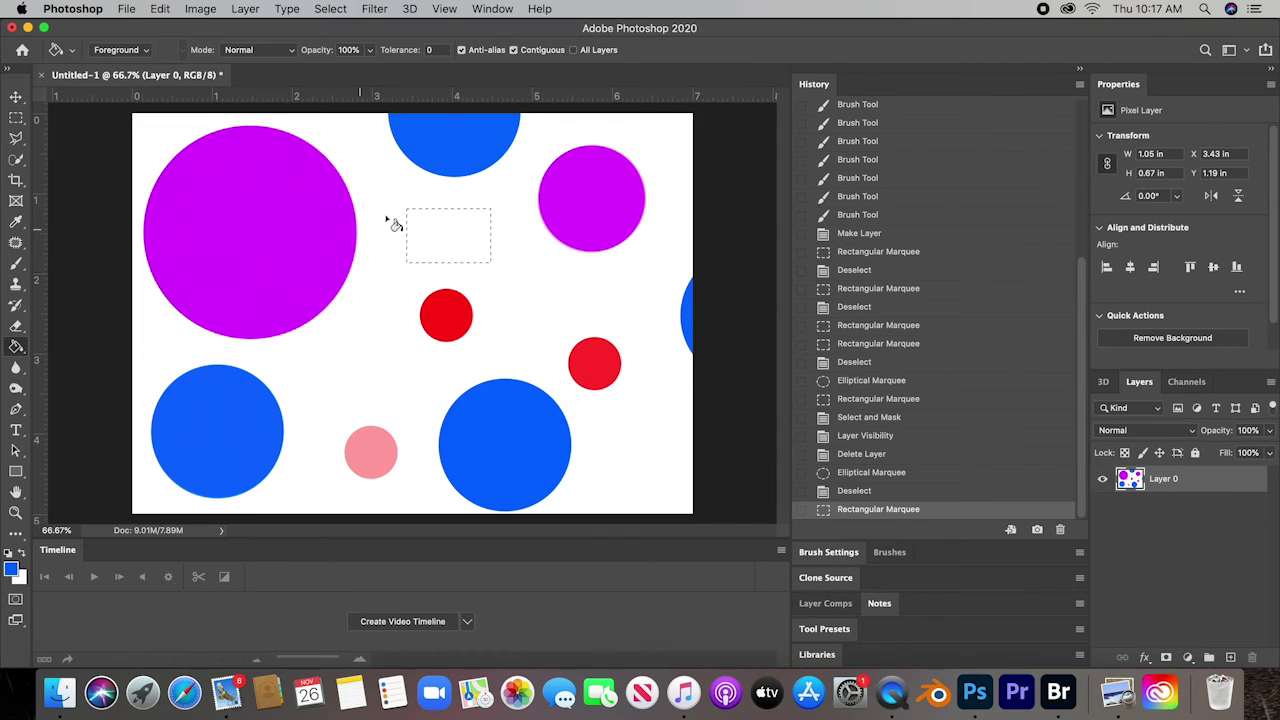
left_click(455, 248)
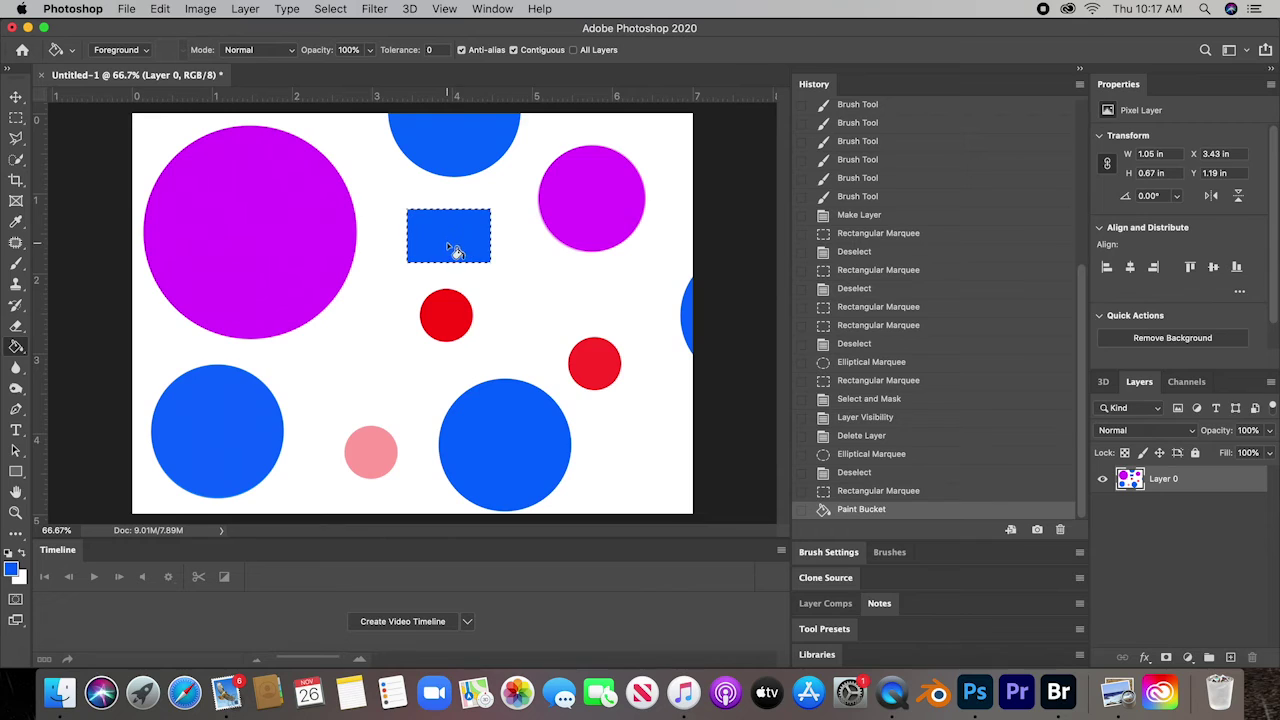
Change the foreground colour to green, refill the rectangle, and hide the selection outline.
left_click(12, 570)
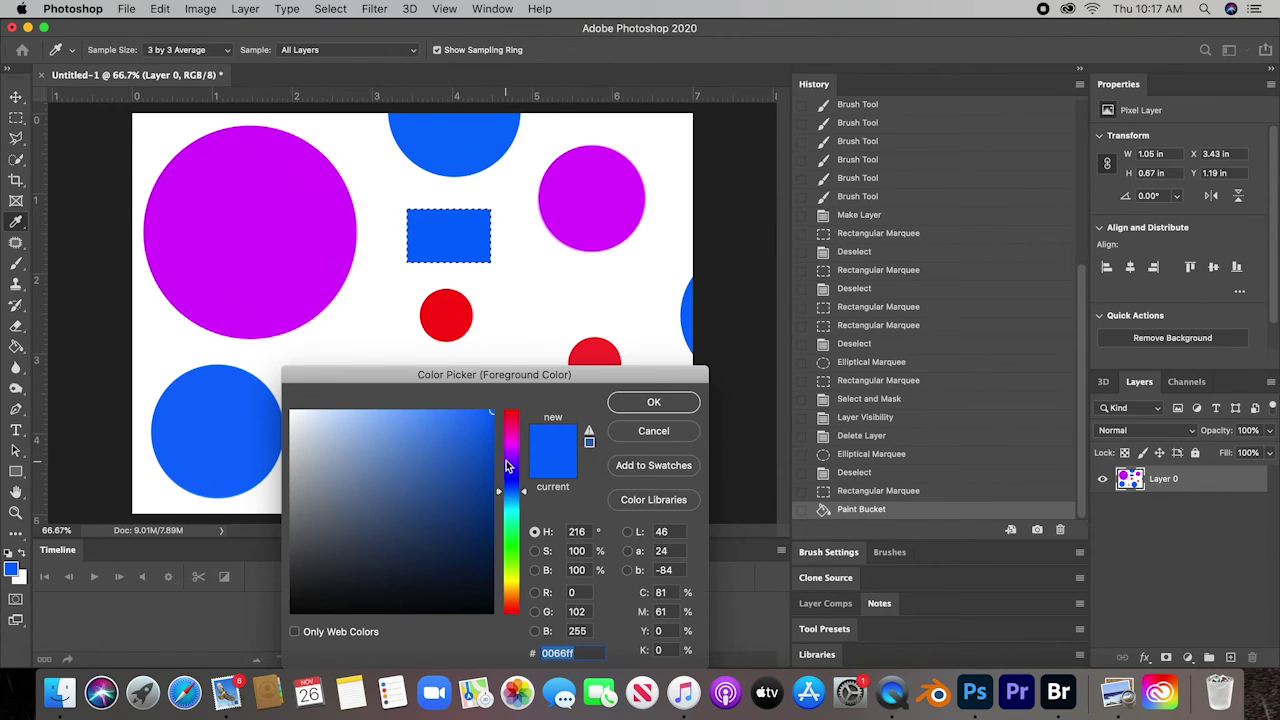
left_click_drag(508, 458, 528, 545)
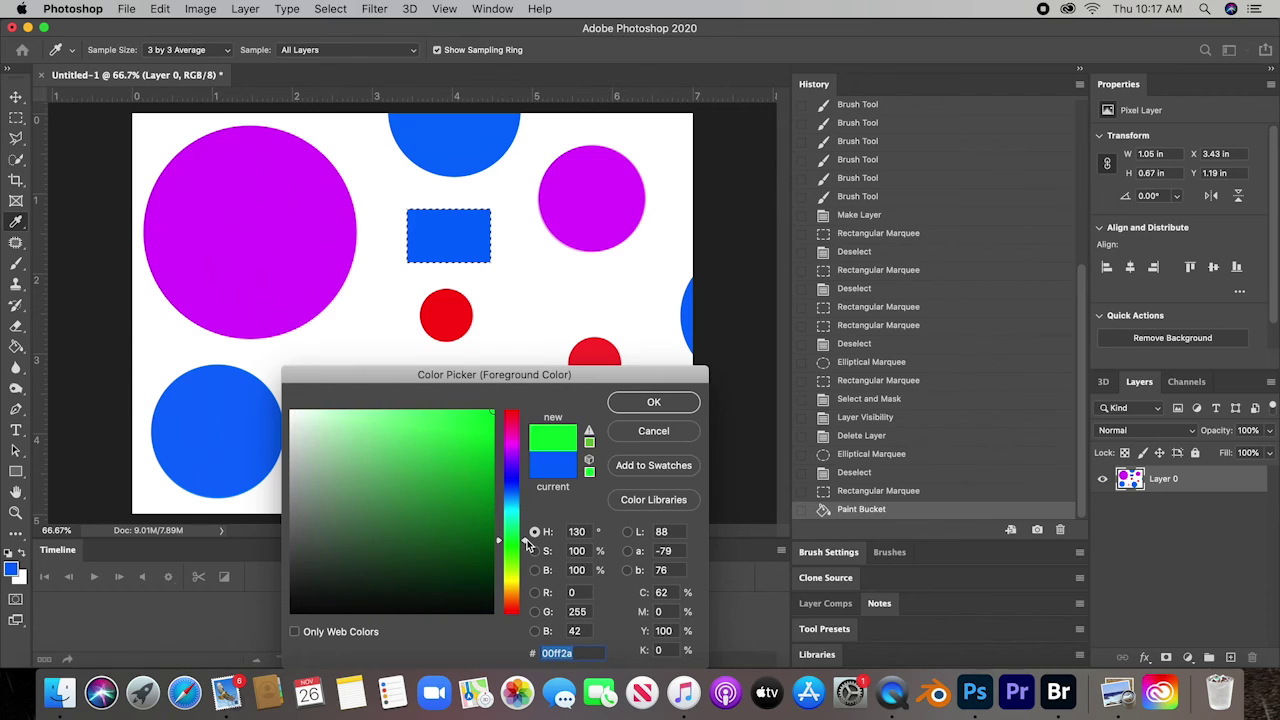
left_click(653, 403)
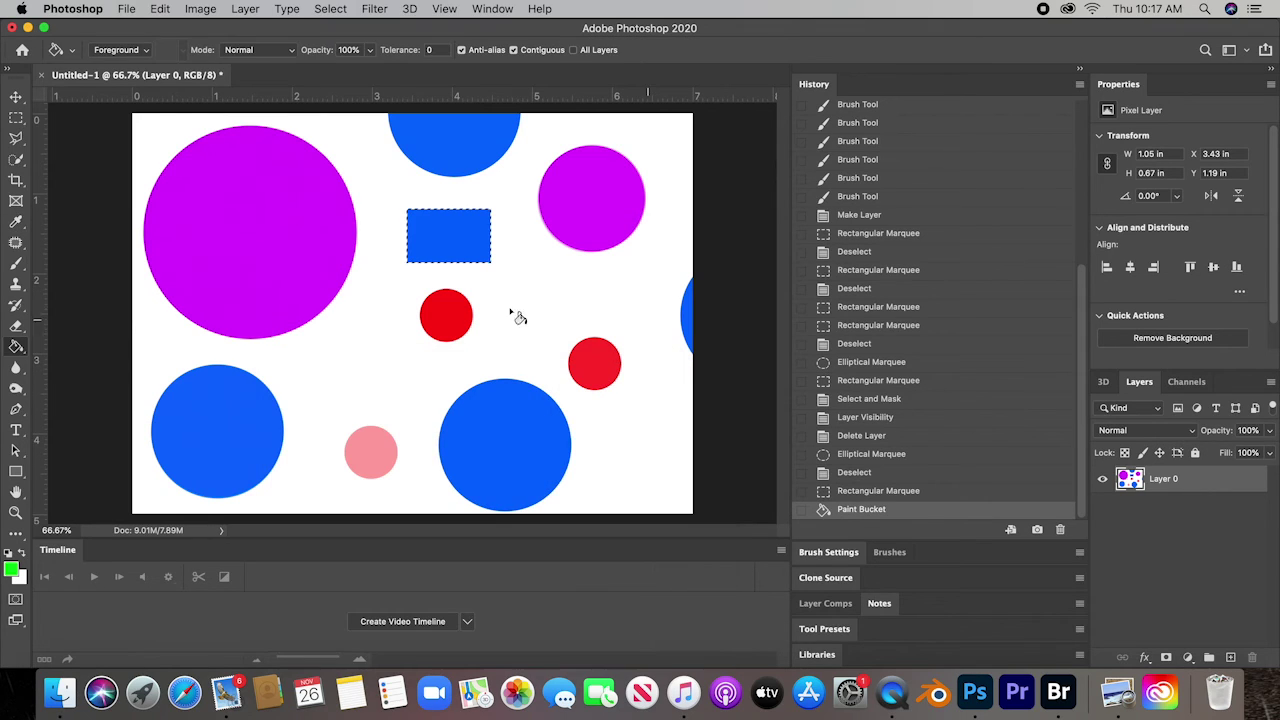
left_click(457, 244)
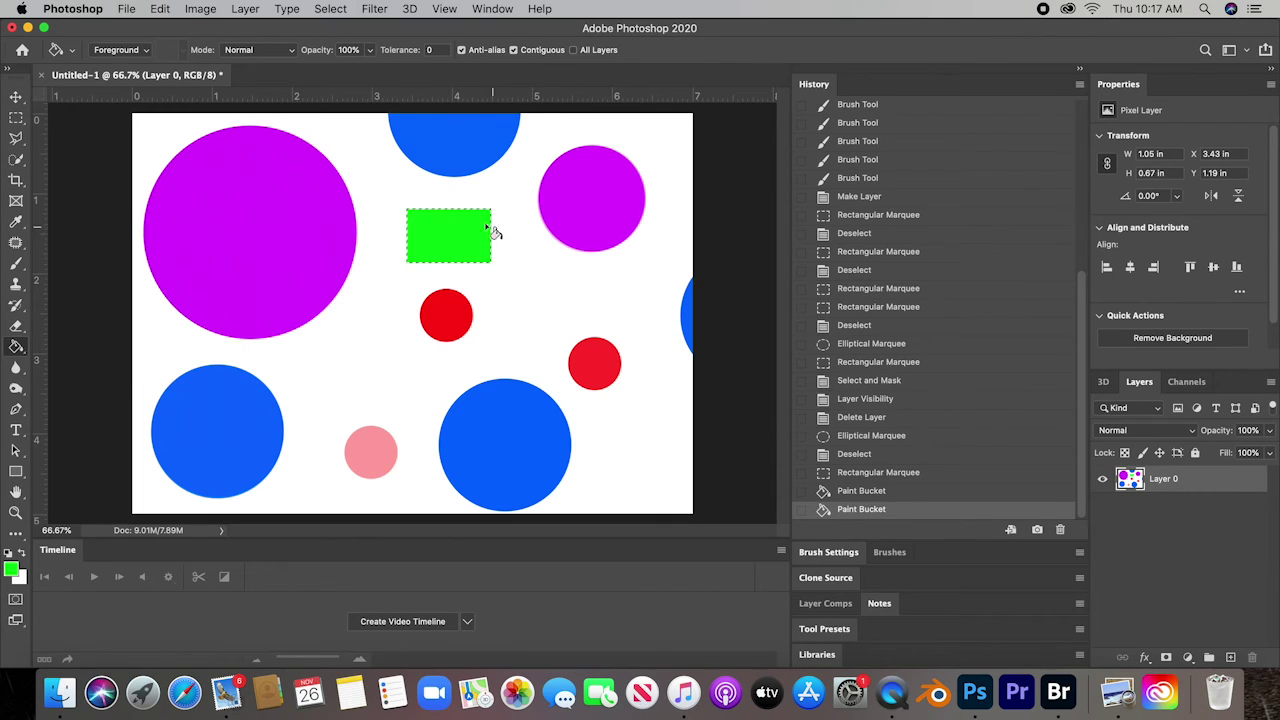
key("super+h")
key("v")
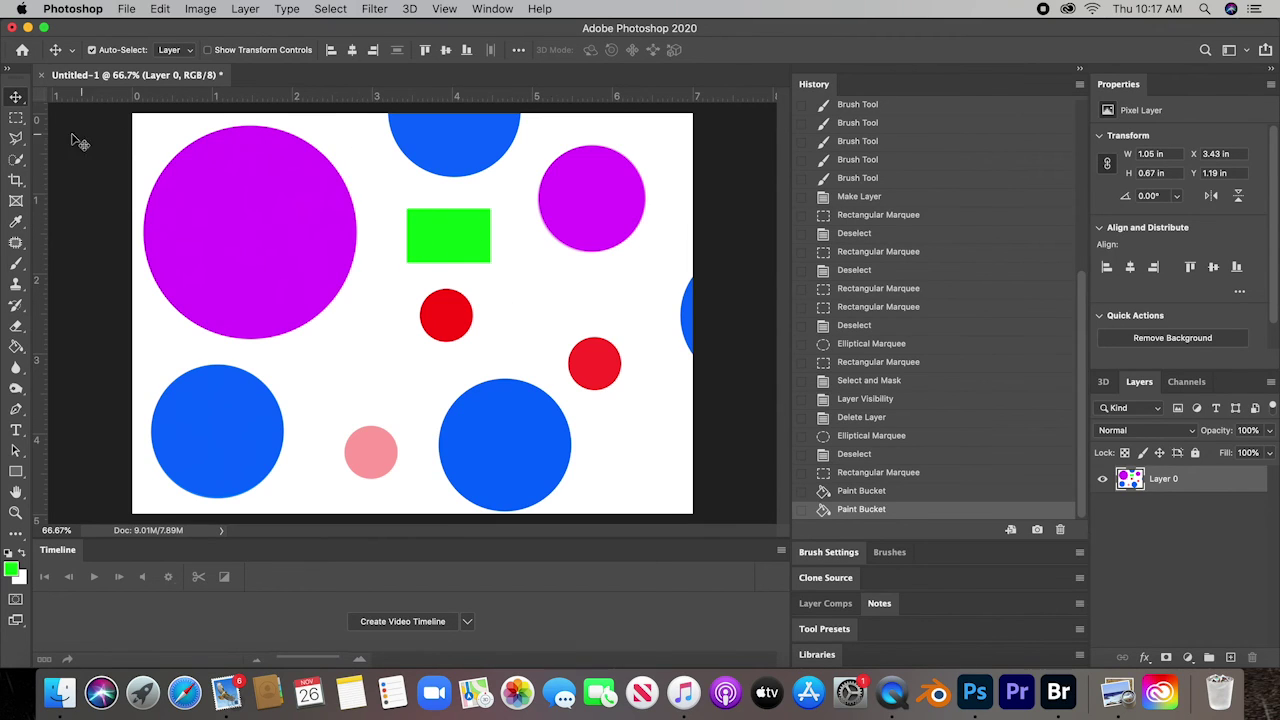
left_click(16, 117)
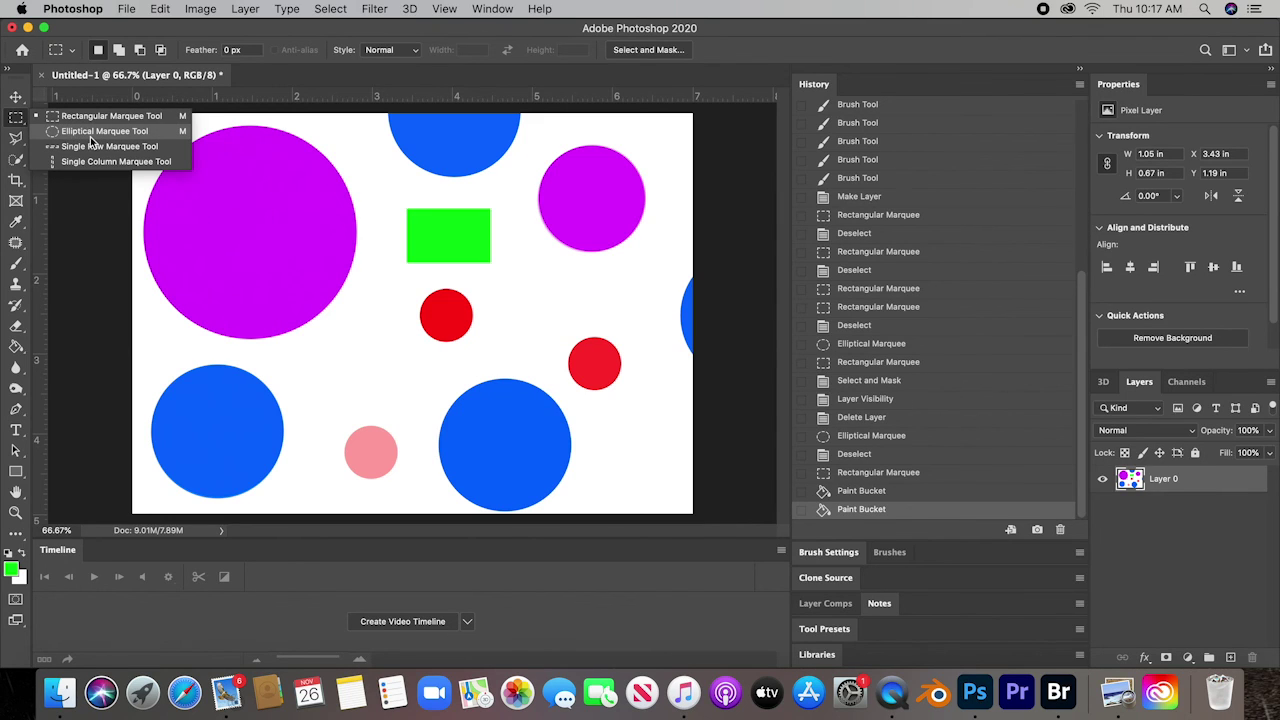
left_click(24, 124)
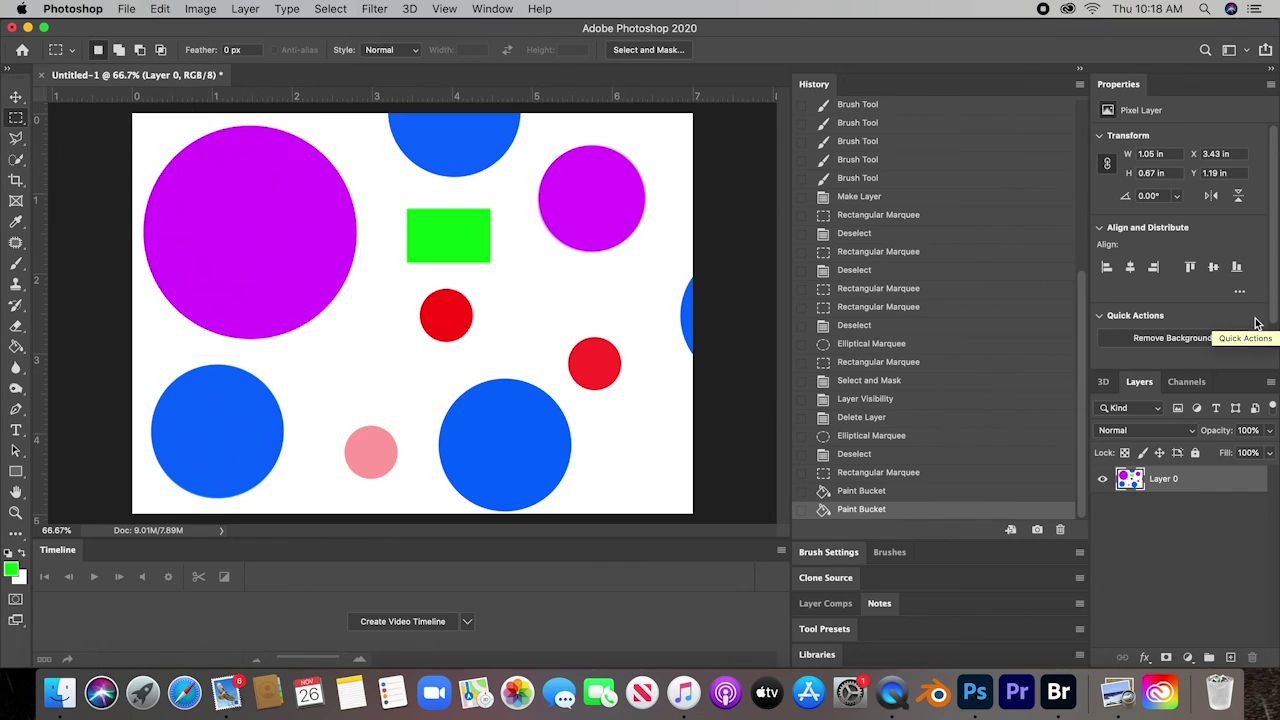